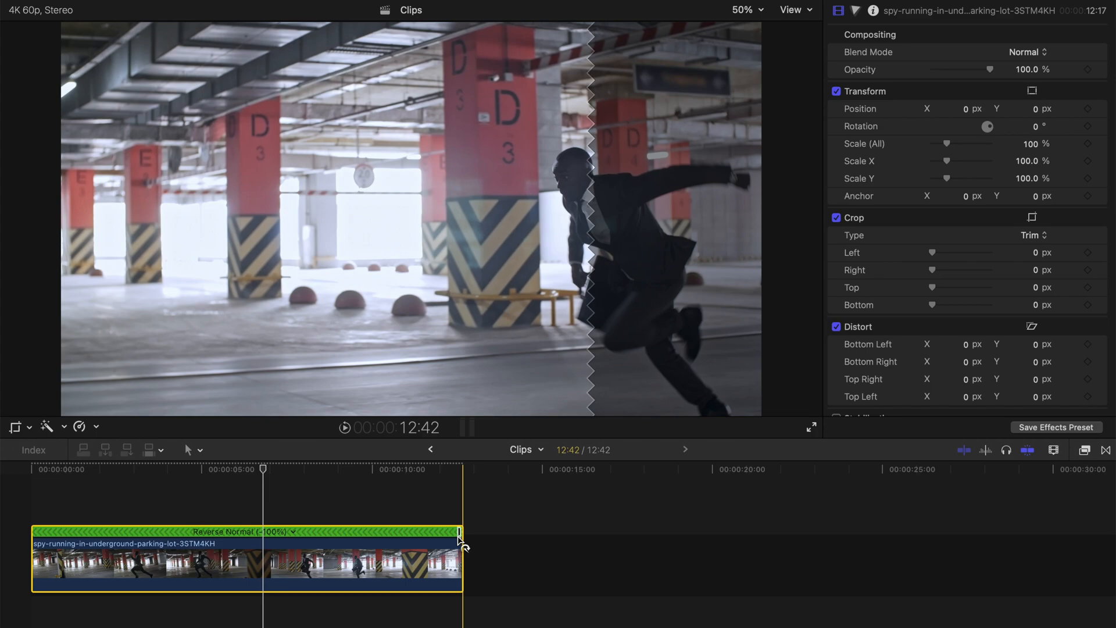
Step: Speed up the reversed spy-running clip by shortening its retimed duration to about 3:10, and play it from the start
left_click_drag(458, 538, 135, 540)
key("Home")
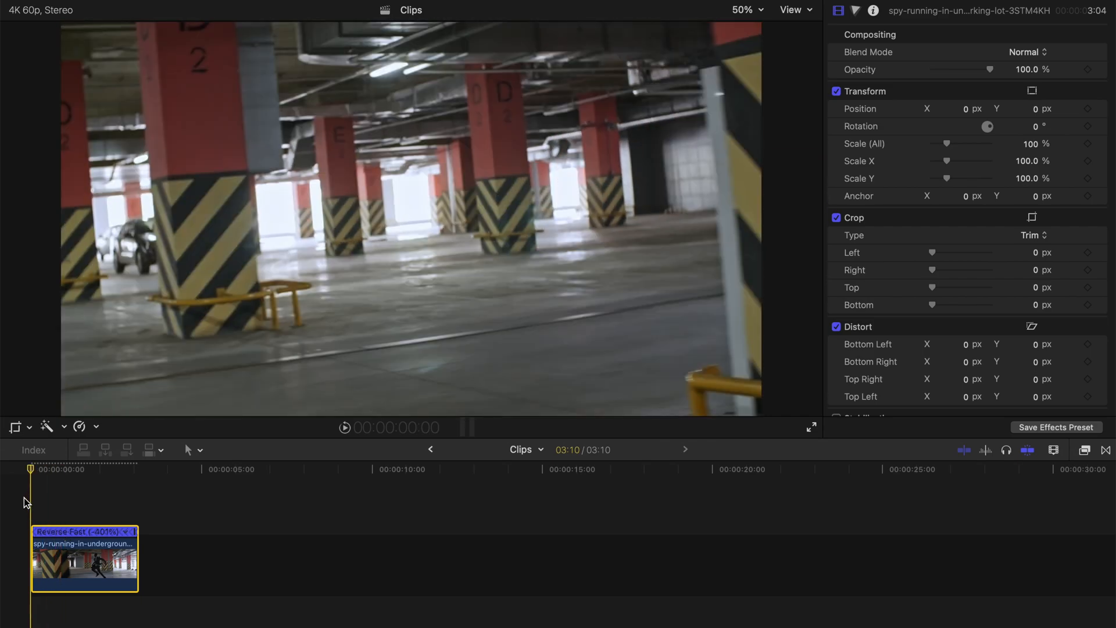
key("space")
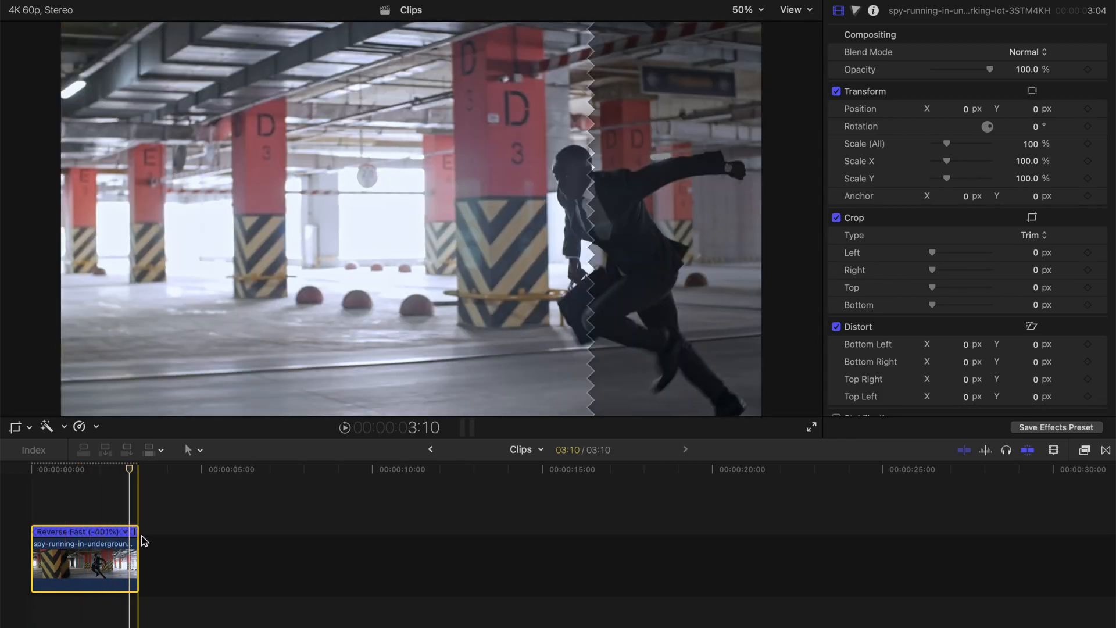
Step: Slow the reversed clip by stretching its retimed duration to about 26:15, and play part of it
left_click_drag(138, 532, 924, 531)
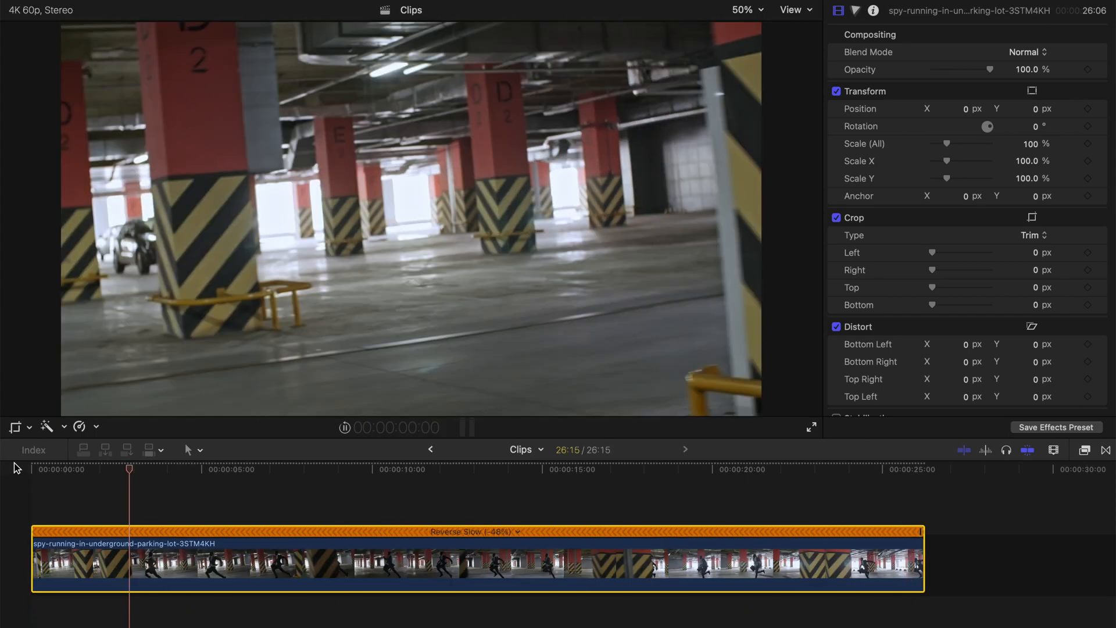
key("space")
left_click(179, 467)
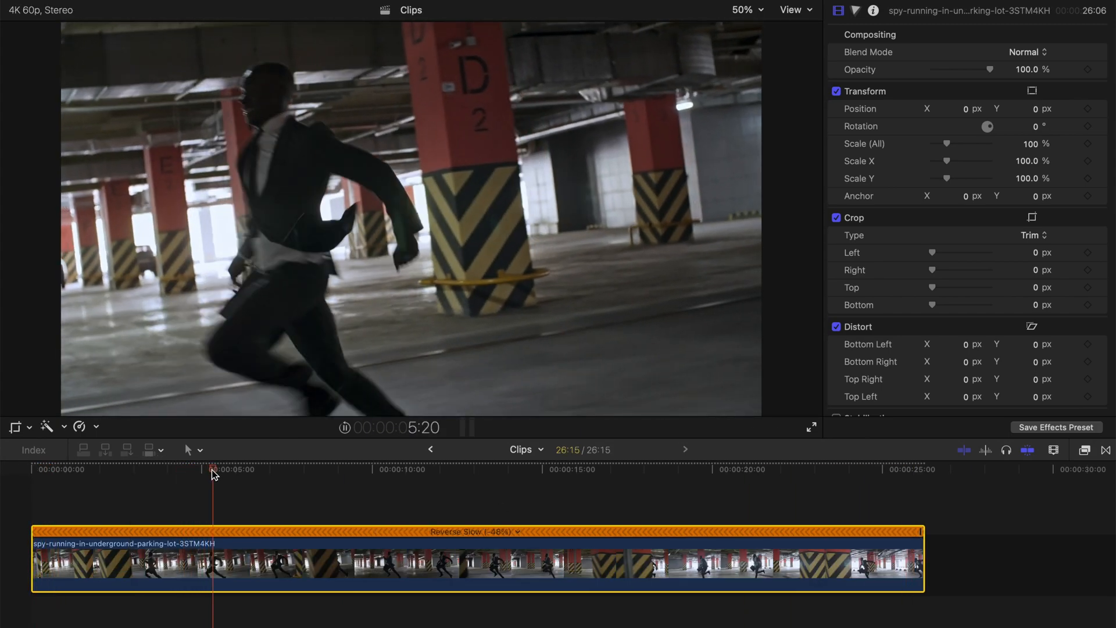
key("space")
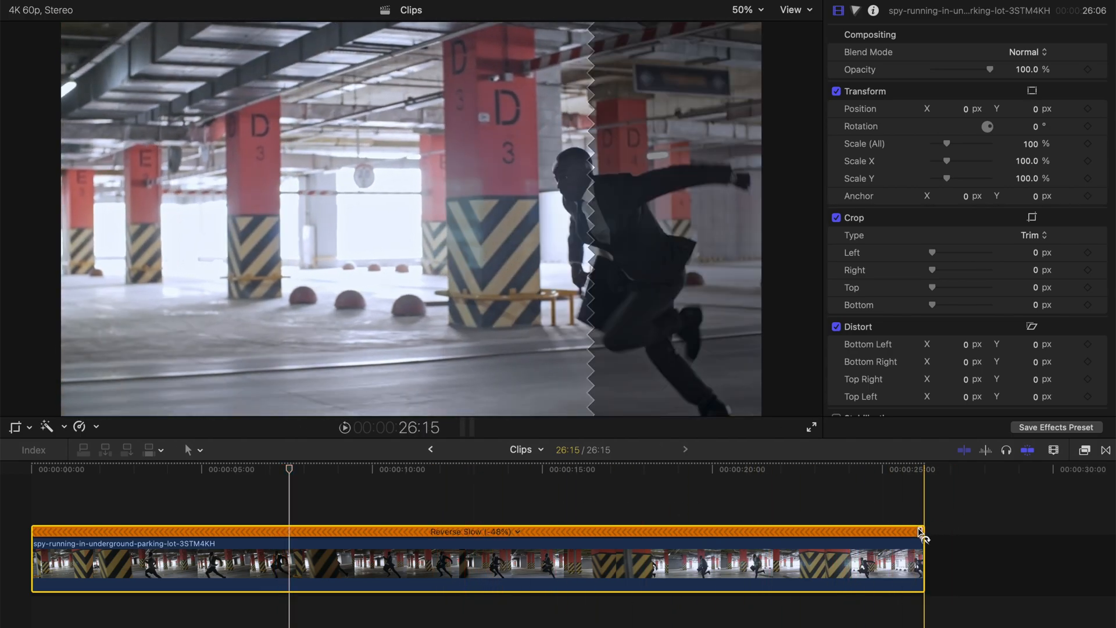
Step: Retime the reversed clip to -80% speed, about 15:58 long, and preview the motion
left_click_drag(920, 534, 570, 532)
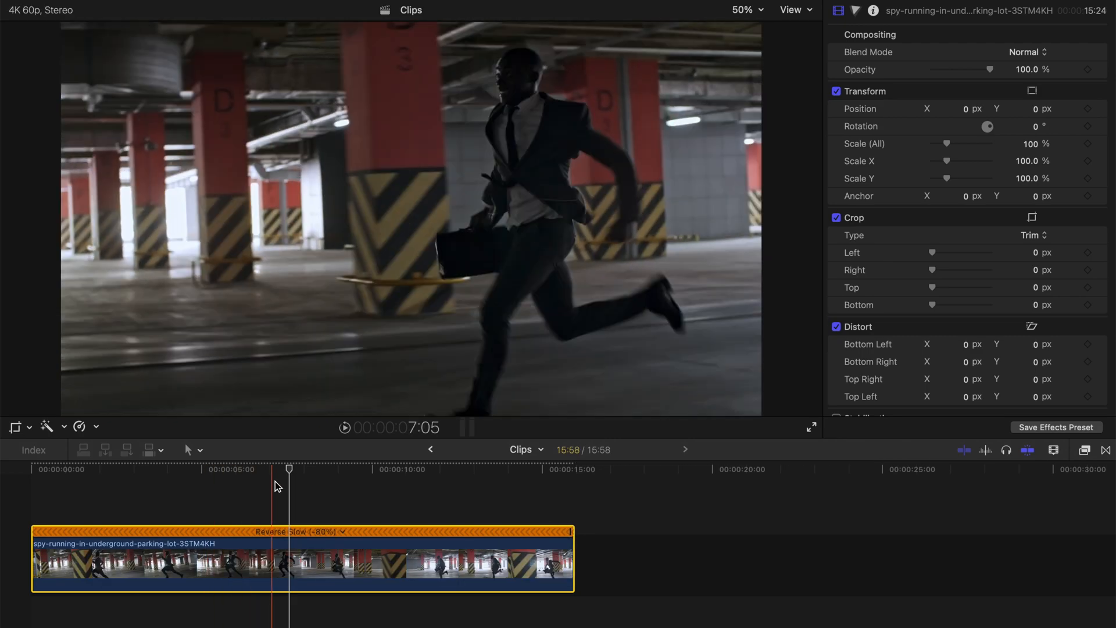
left_click(269, 470)
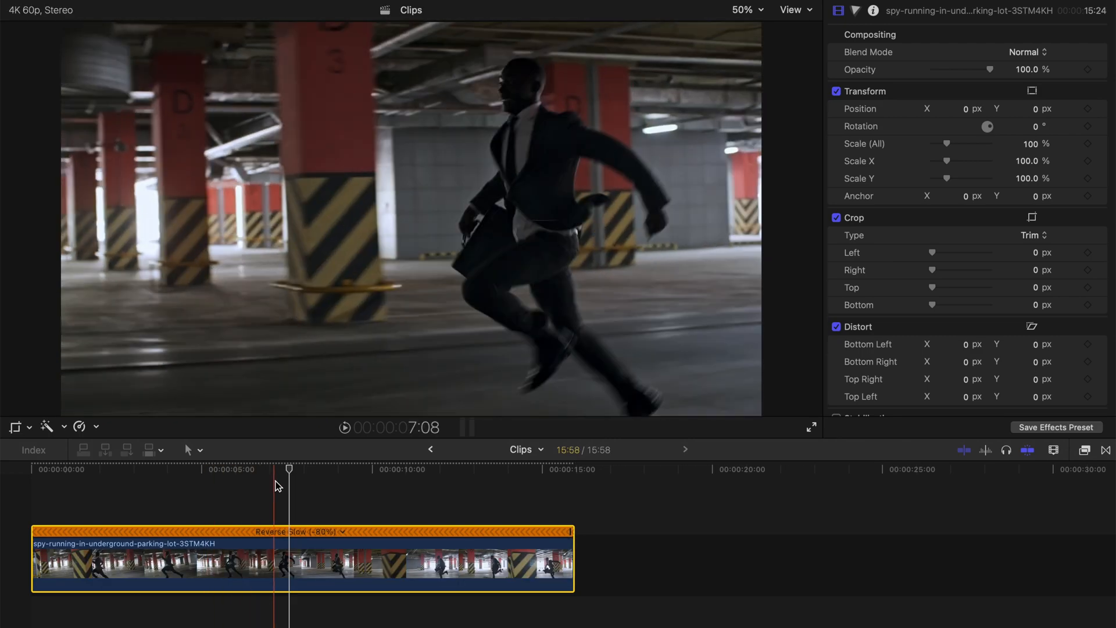
key("space")
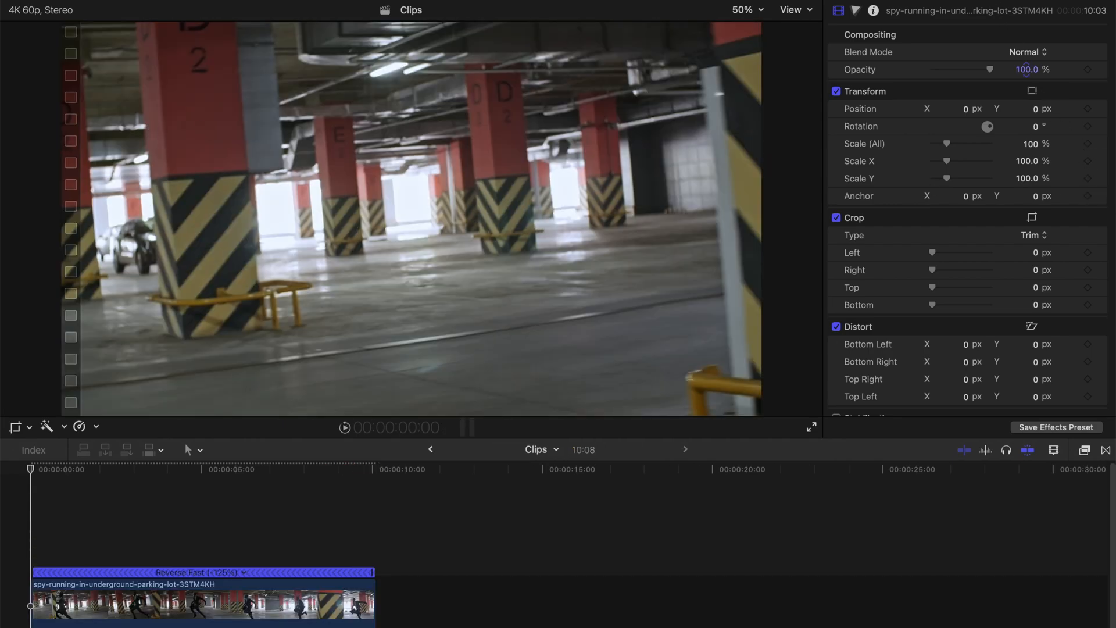
Step: Find the Timecode generator by searching for "time" and place it above the start of the reversed clip
left_click(977, 1)
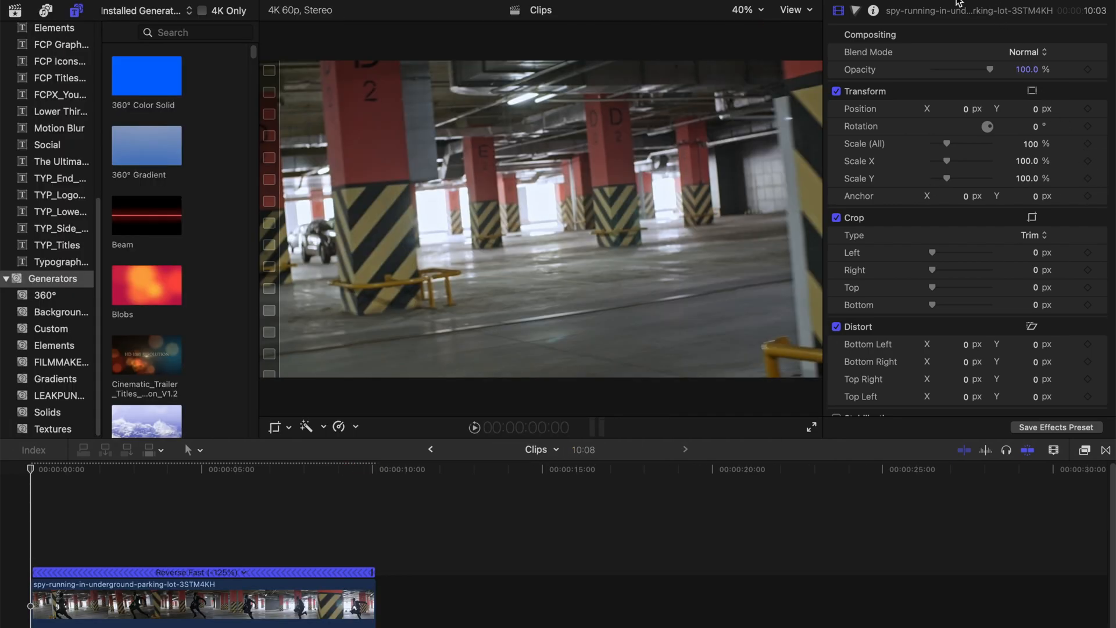
scroll(92, 238, "up", 3)
scroll(54, 357, "down", 3)
left_click(231, 31)
type("time")
left_click(178, 85)
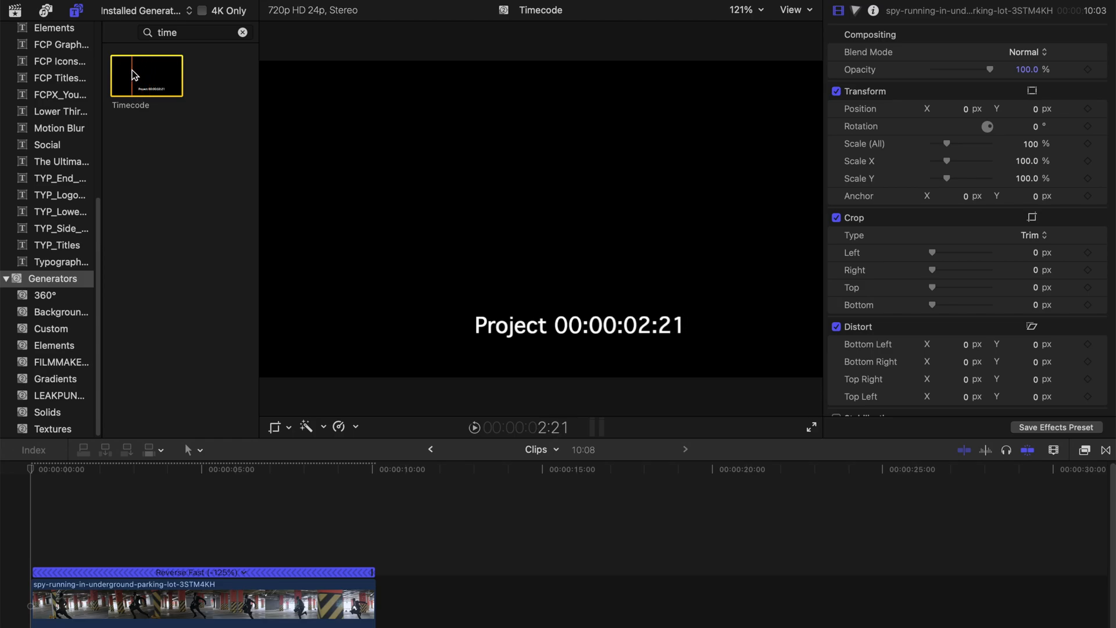
left_click_drag(133, 74, 33, 509)
Step: Extend the Timecode generator to the end of the reversed clip at 10:08, and hide the browser
left_click_drag(47, 470, 363, 469)
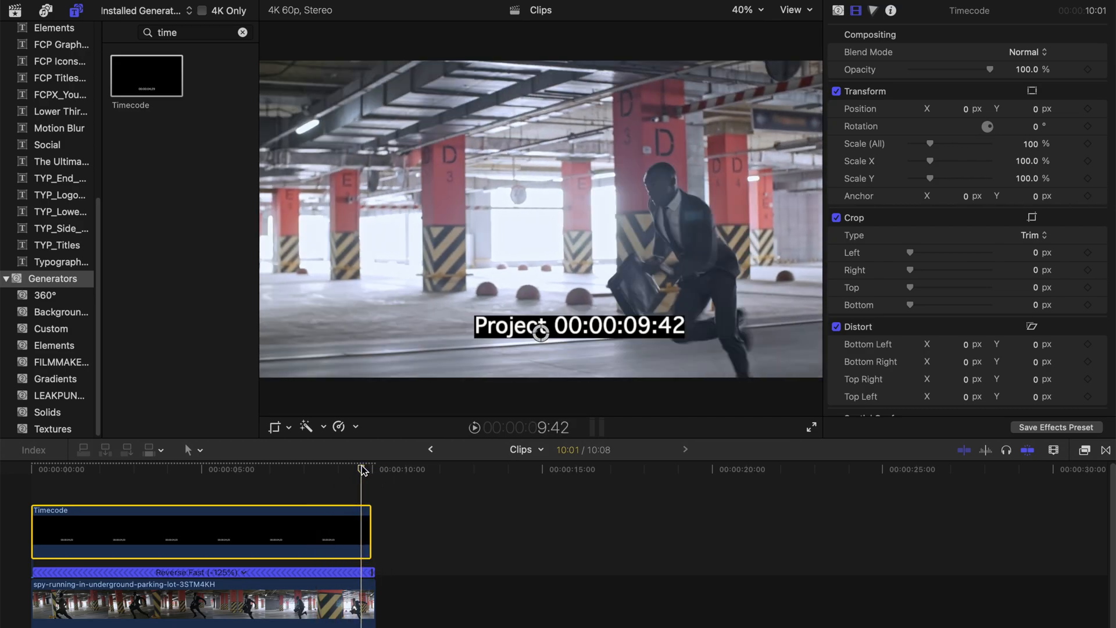
left_click_drag(371, 513, 375, 514)
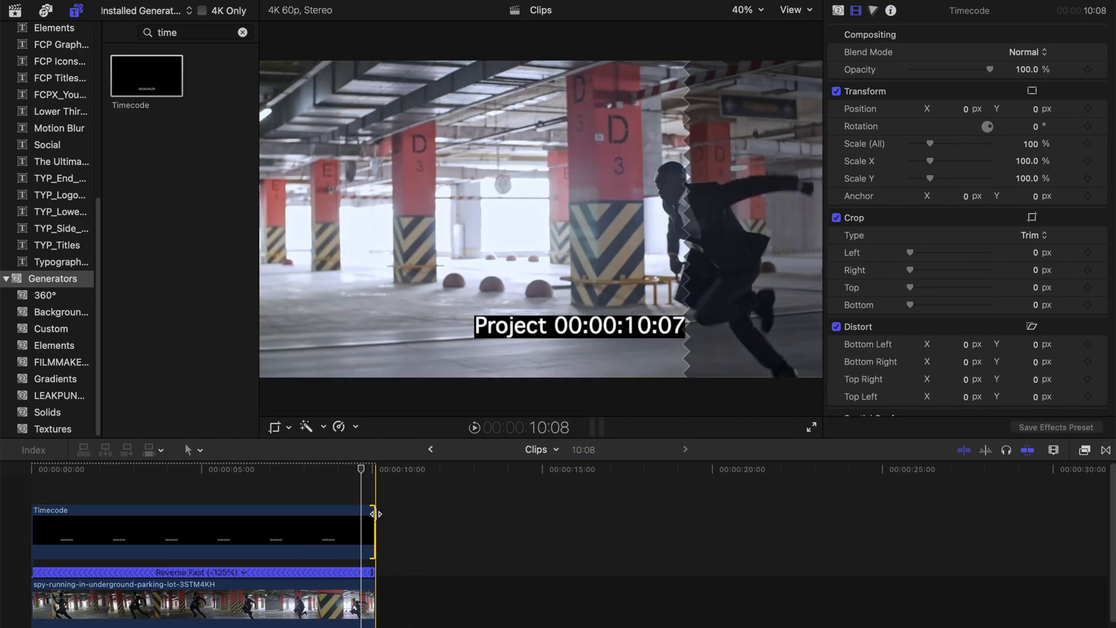
left_click_drag(362, 472, 368, 472)
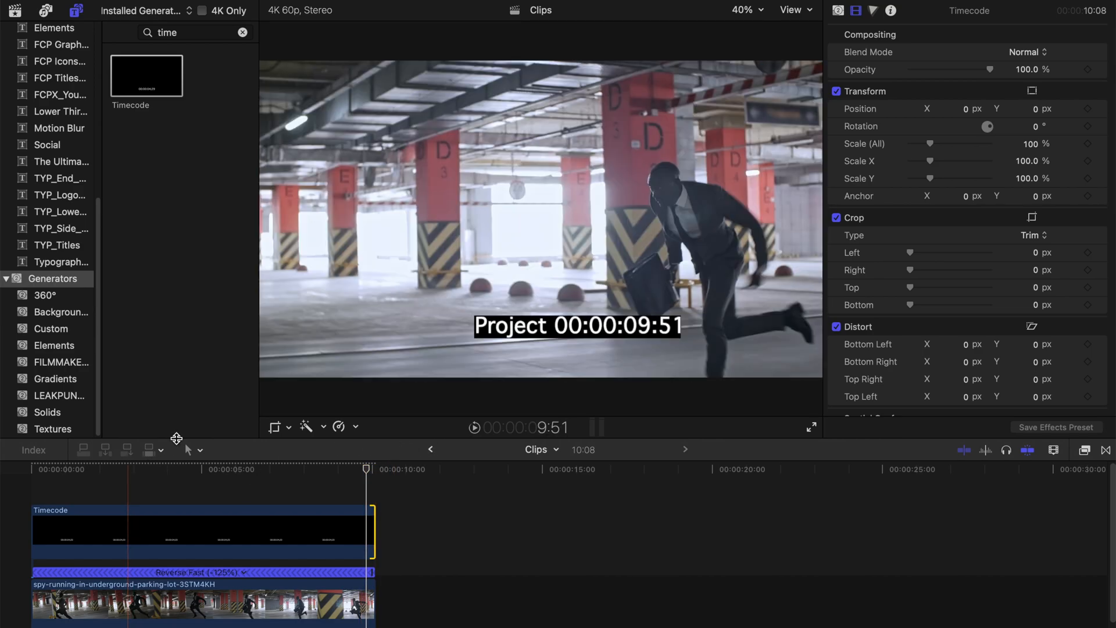
key("ctrl+super+1")
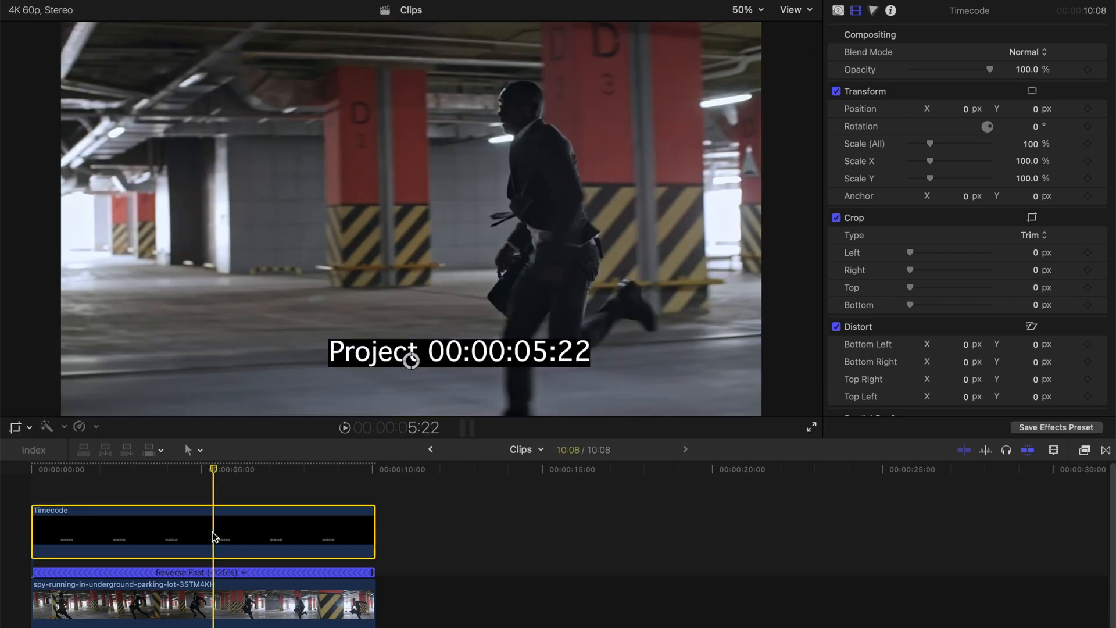
Step: Turn the Timecode generator into a compound clip in the Reverse event and reverse it, previewing from the start
key("alt+g")
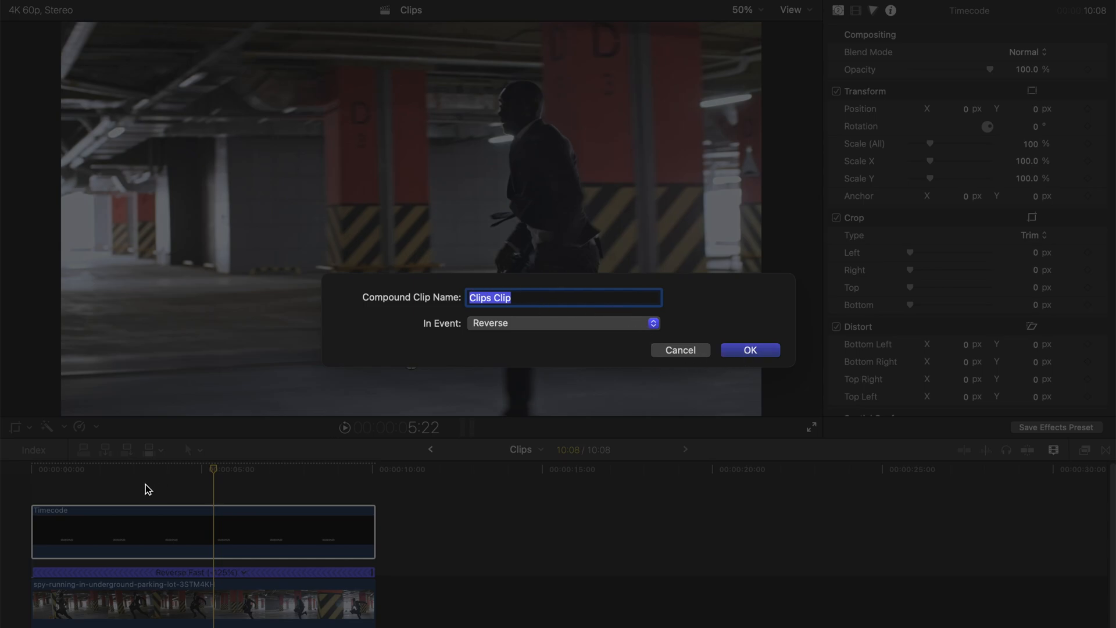
key("Return")
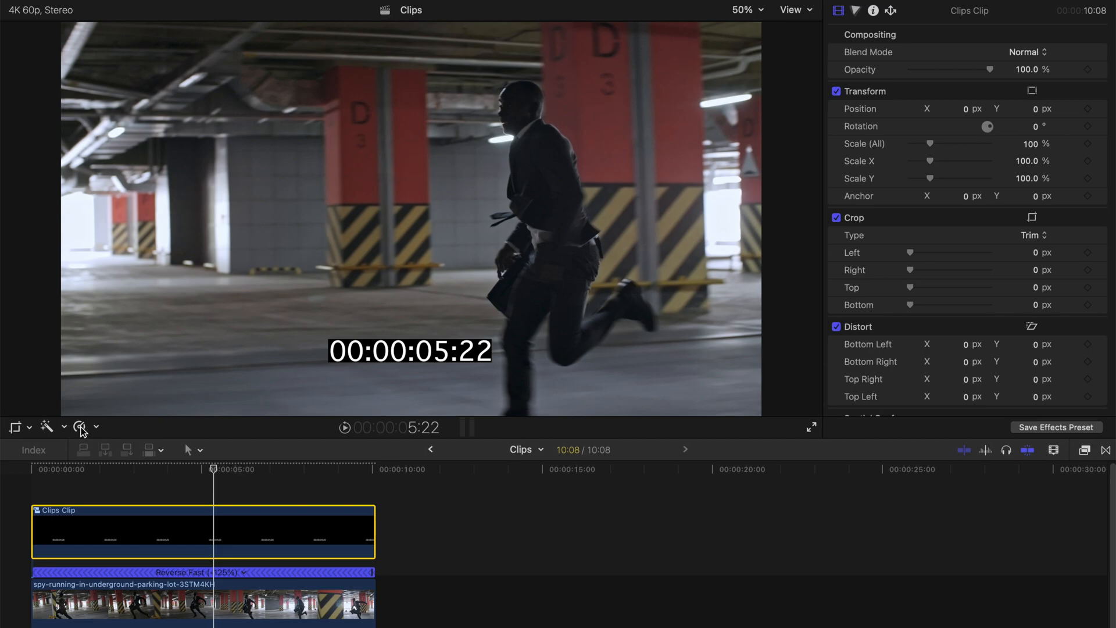
left_click(97, 428)
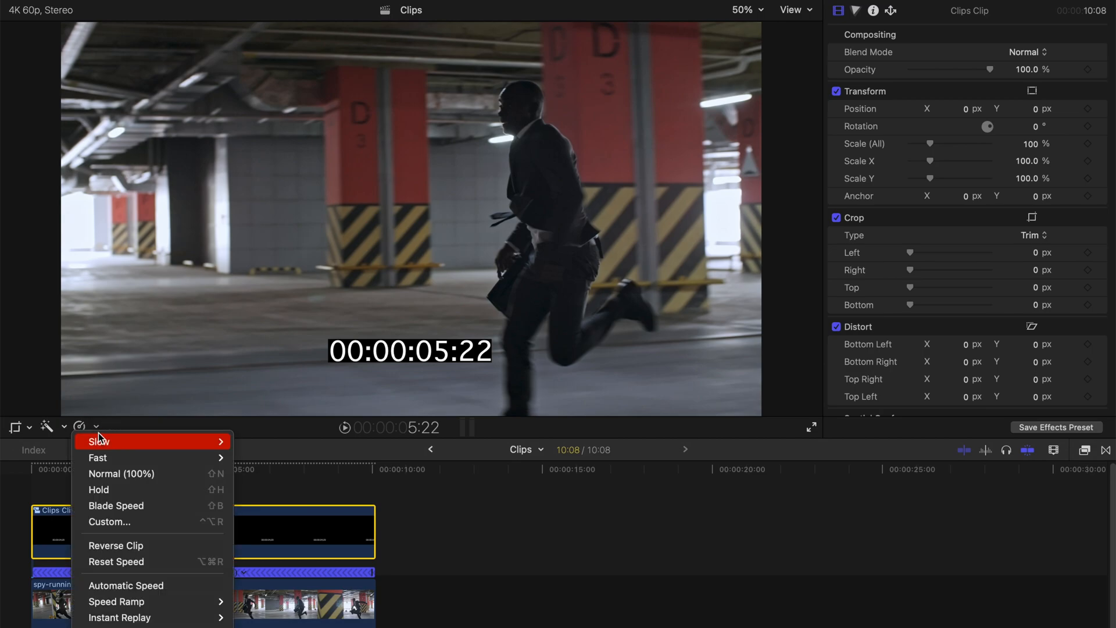
left_click(150, 547)
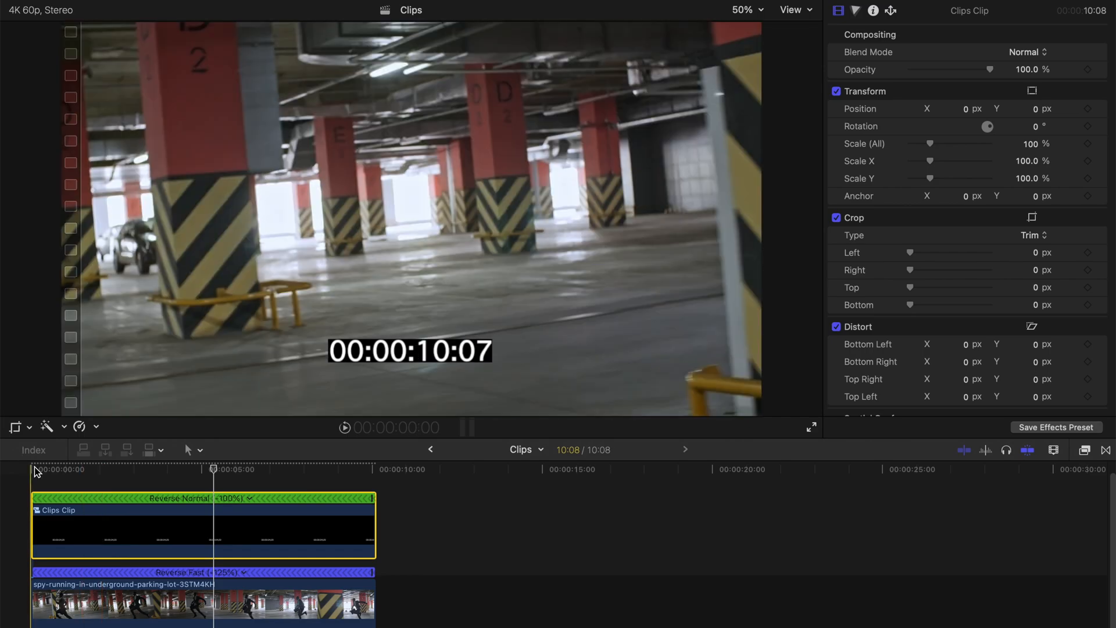
left_click(34, 467)
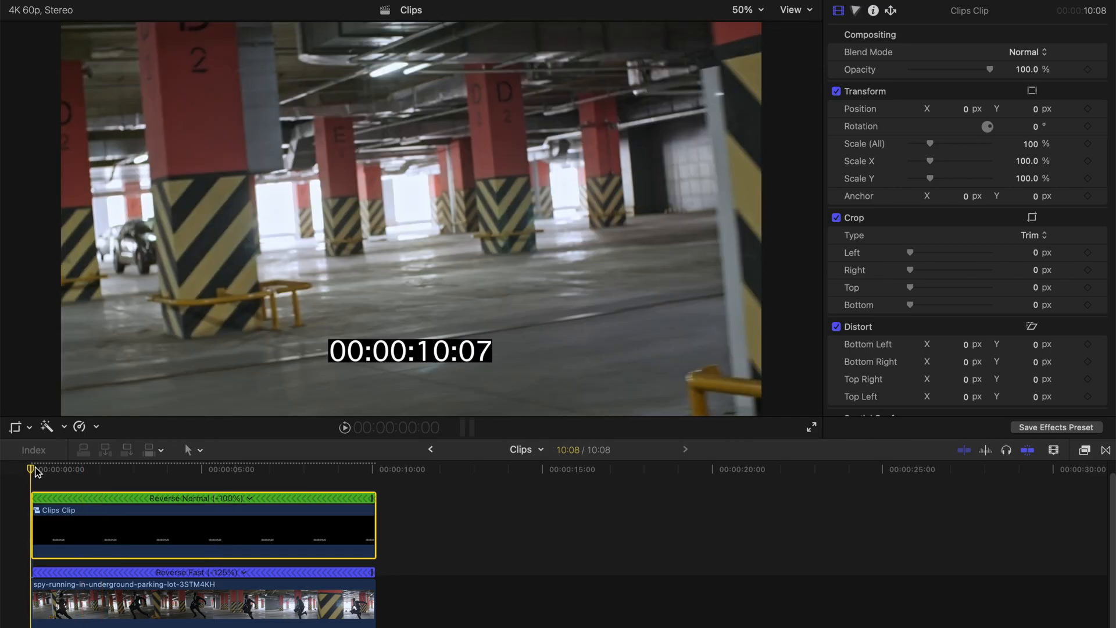
key("space")
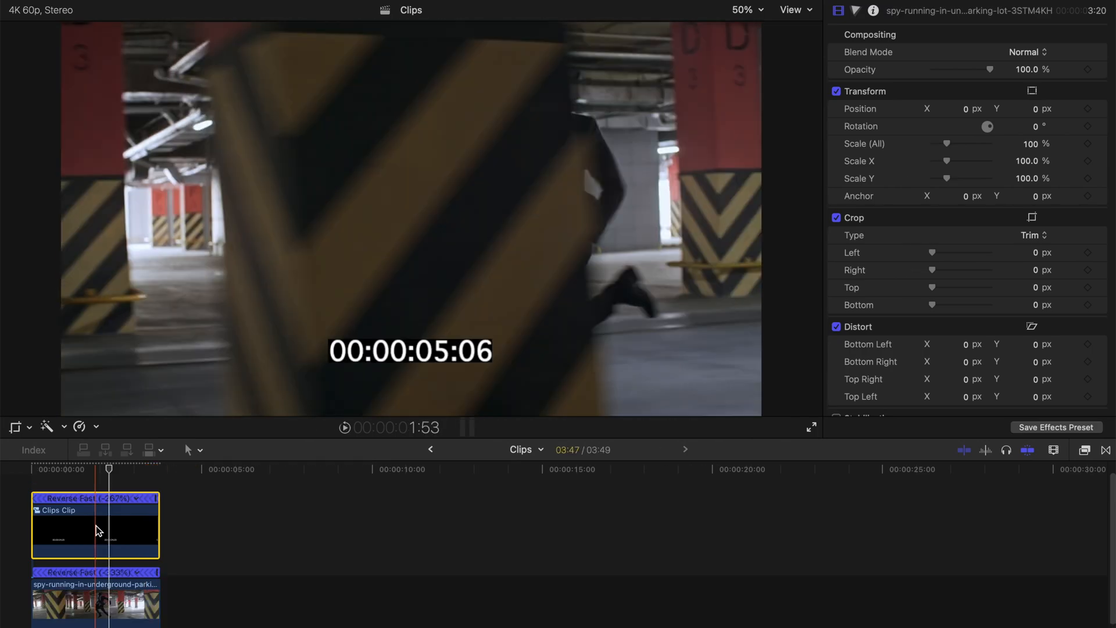
Step: Open the timecode compound clip and set the label of its Timecode generator to "Time"
double_click(96, 526)
left_click(137, 531)
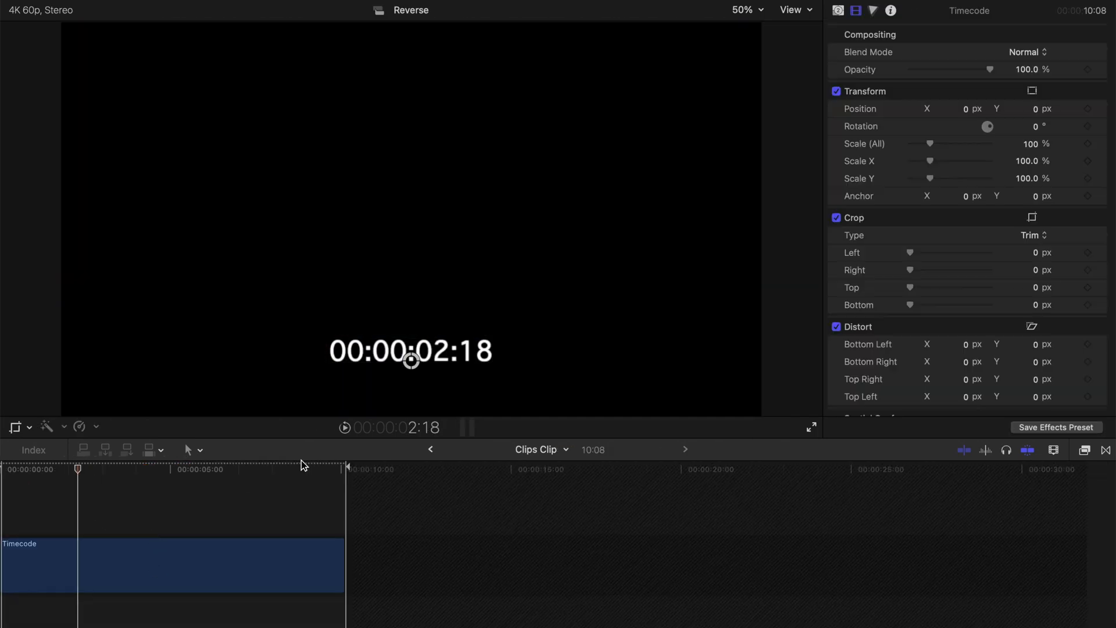
left_click(838, 10)
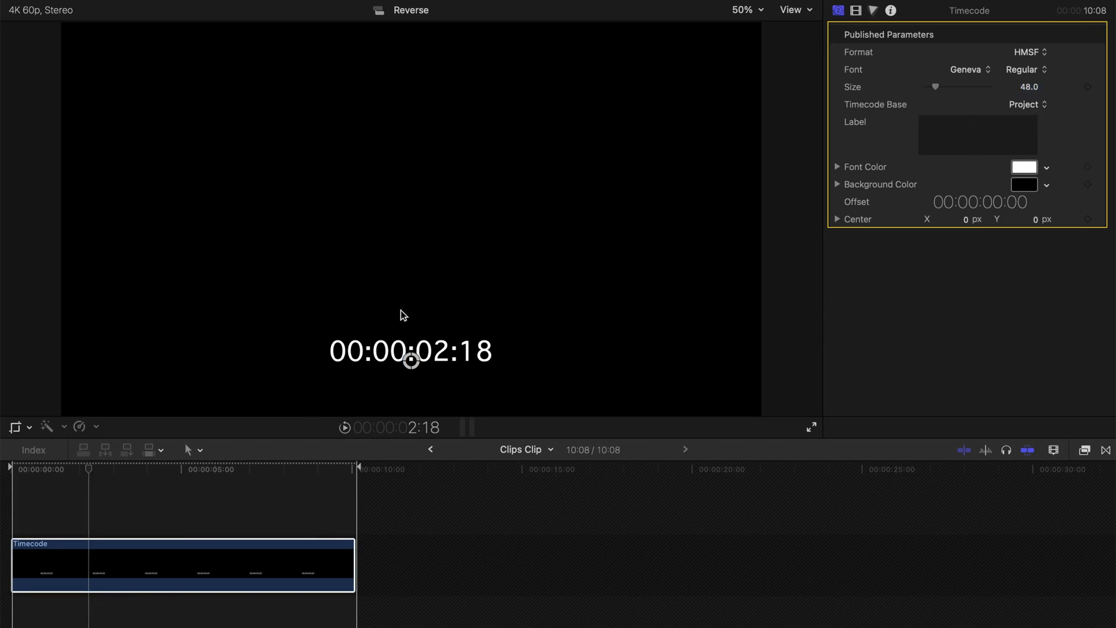
type("Time")
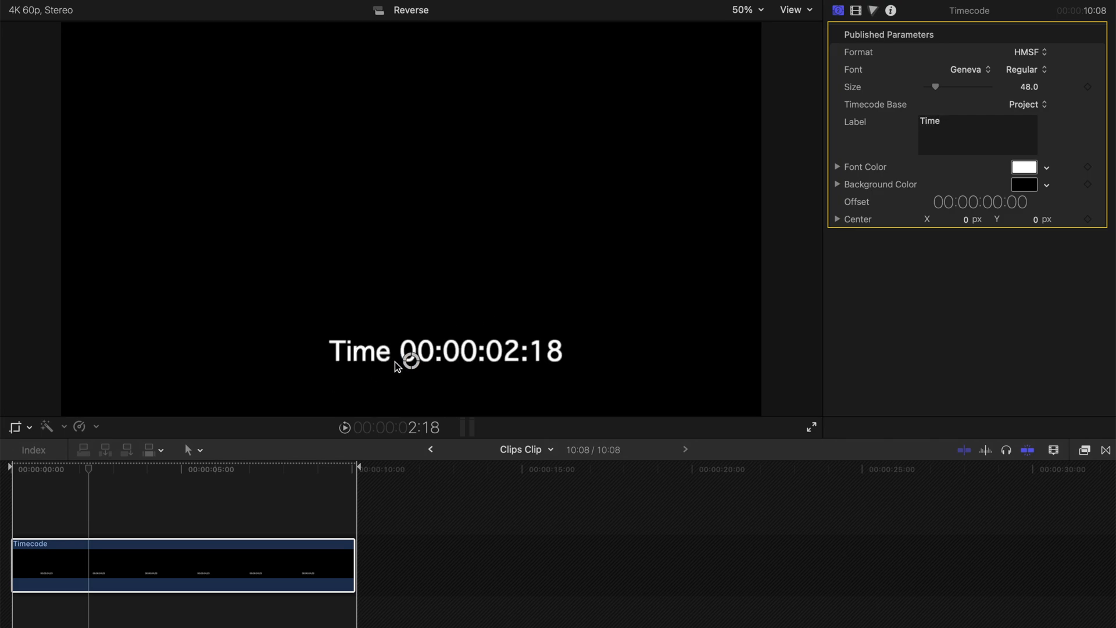
Step: Shift the timecode text to about X -0.1, Y -0.01 and clear its label
left_click_drag(411, 361, 369, 362)
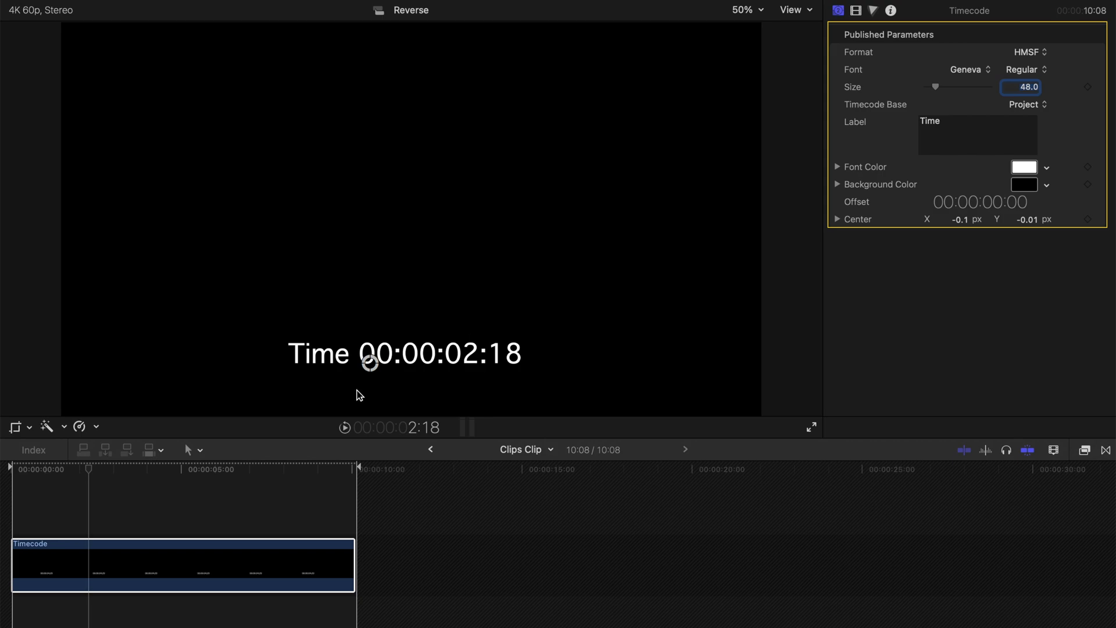
double_click(935, 121)
key("BackSpace")
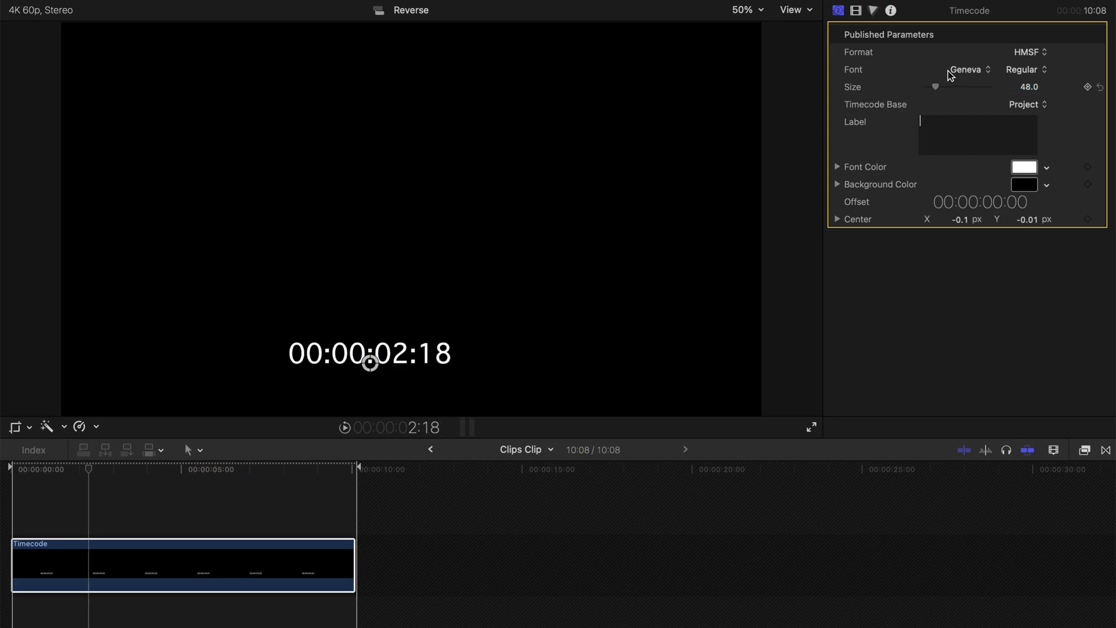
Step: Crop the Timecode generator by 1500 px on the left so only seconds and frames remain, and scale it to 128%
left_click(855, 11)
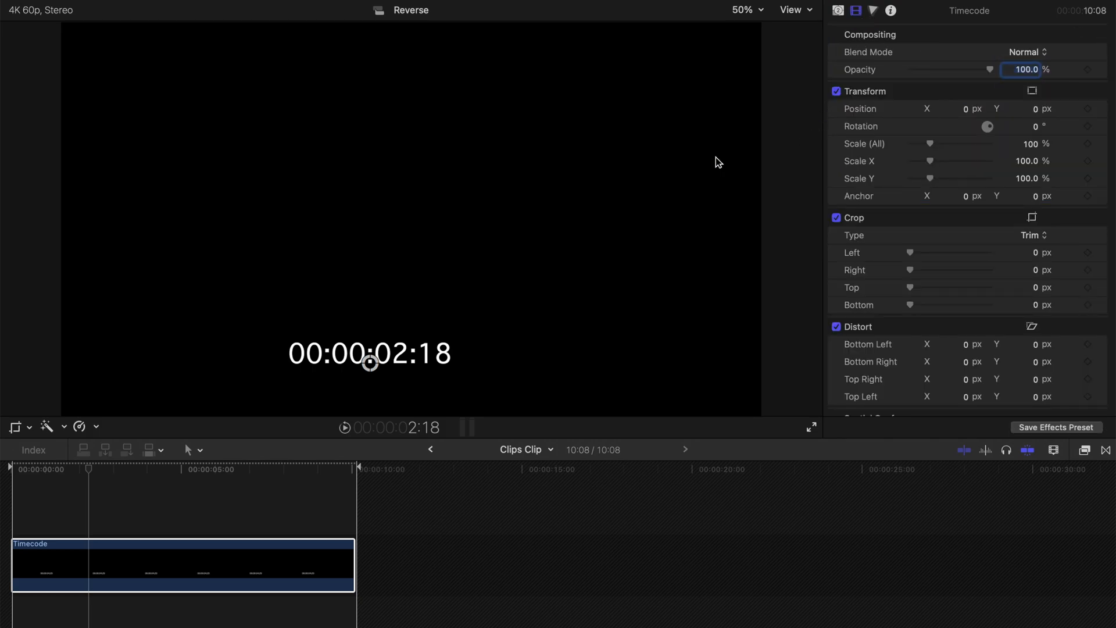
scroll(949, 247, "down", 1)
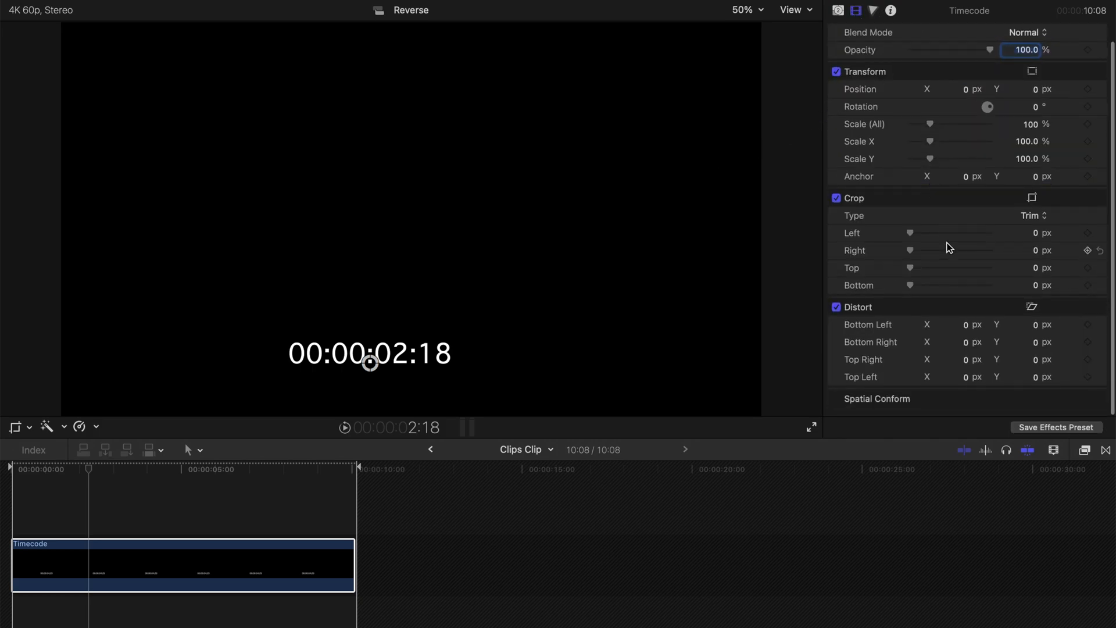
left_click_drag(910, 233, 973, 239)
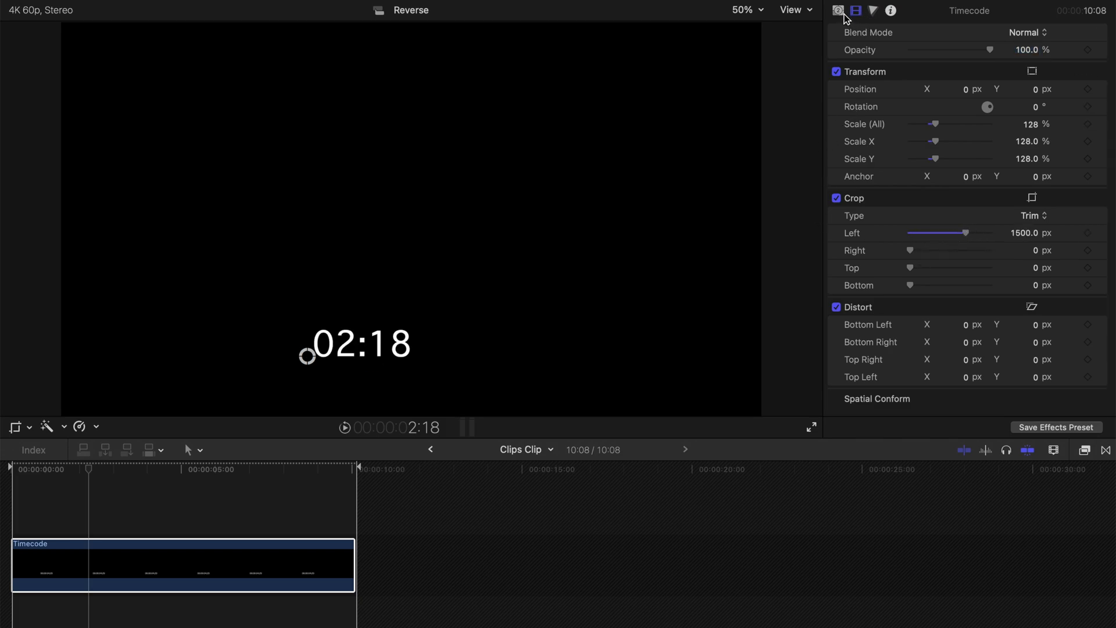
Step: Set the Timecode generator's offset to 00:00:11:00
left_click(842, 12)
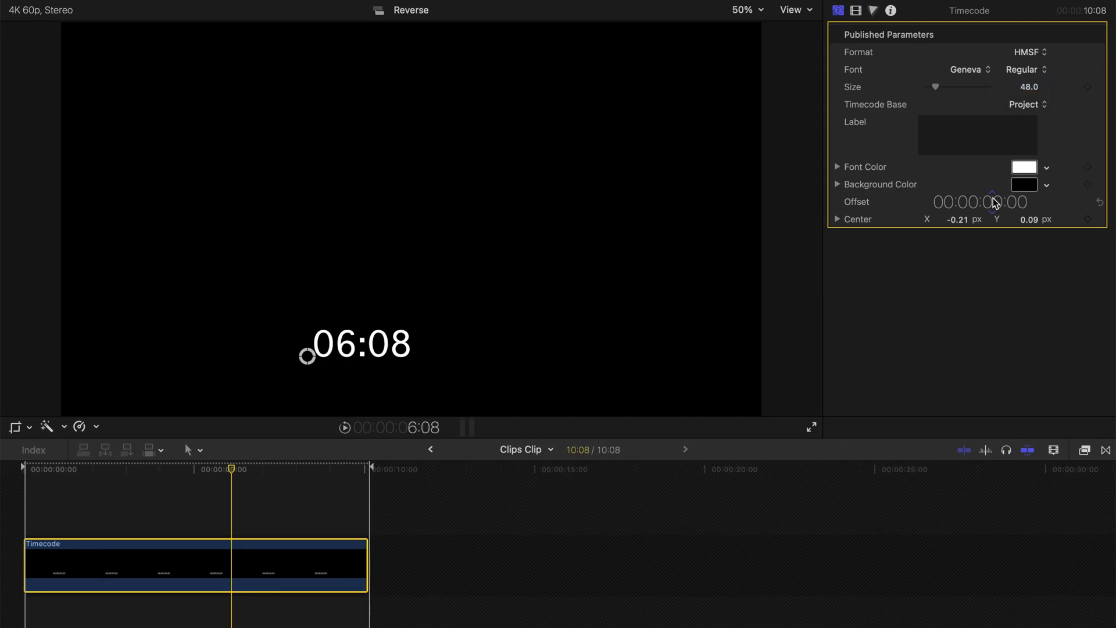
left_click_drag(996, 210, 996, 187)
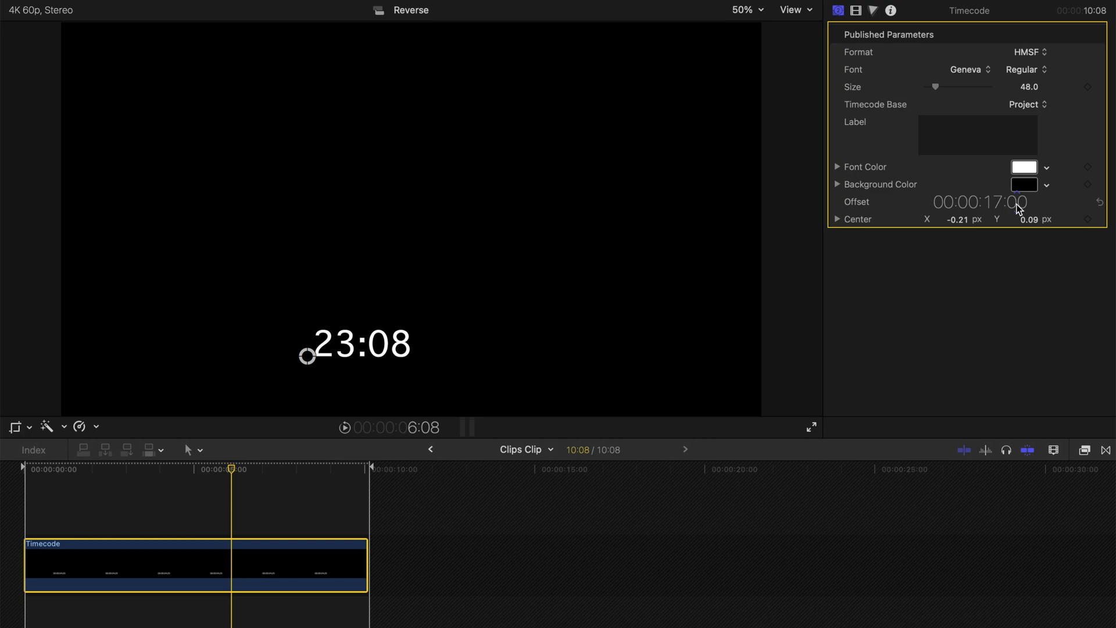
left_click(16, 469)
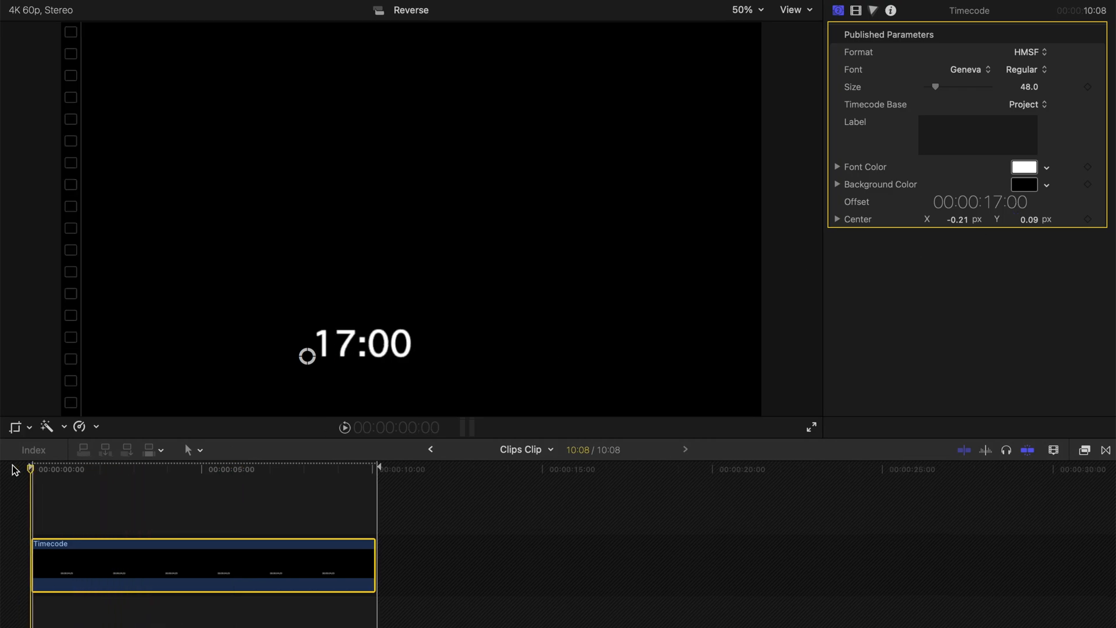
left_click_drag(996, 201, 995, 206)
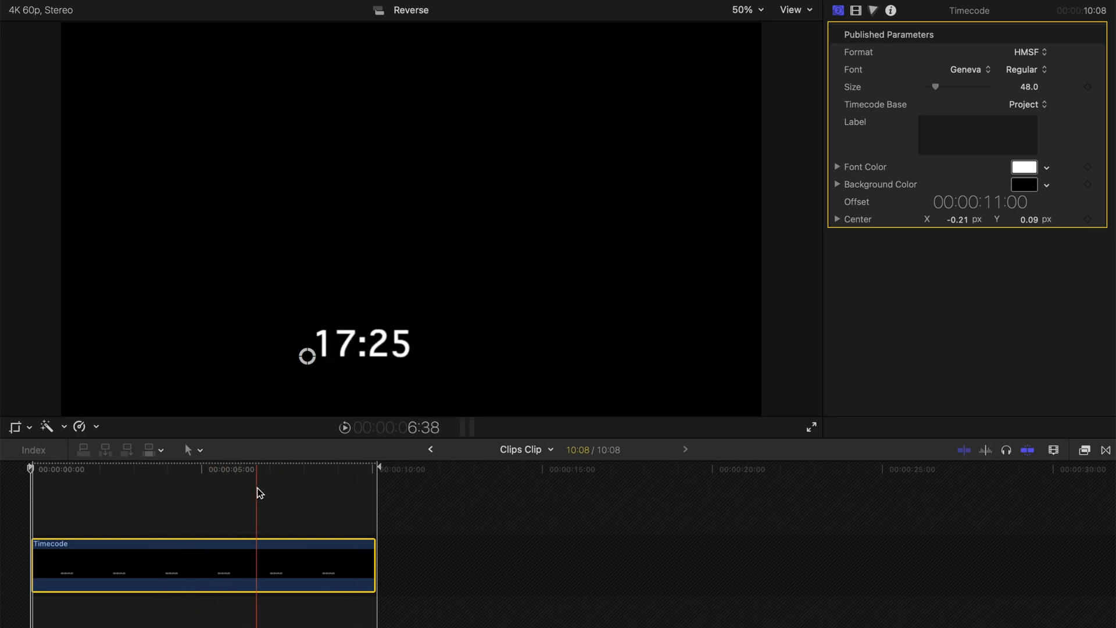
Step: Return to the Clips project timeline and play the reversed clip with its timecode from near the start
left_click(430, 451)
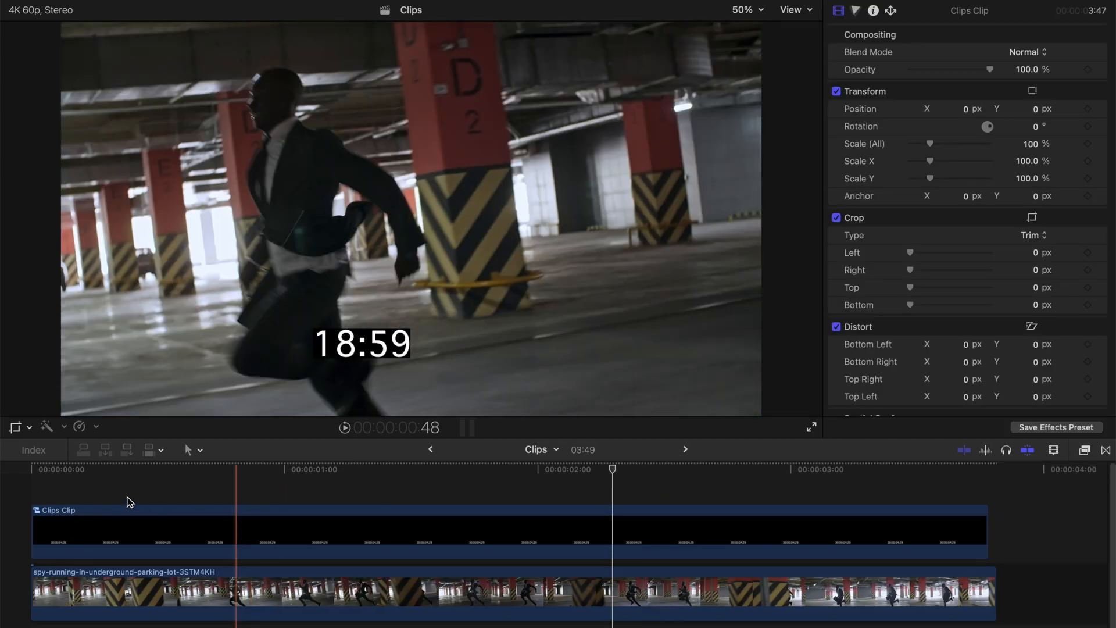
key("super+minus")
left_click(48, 468)
key("space")
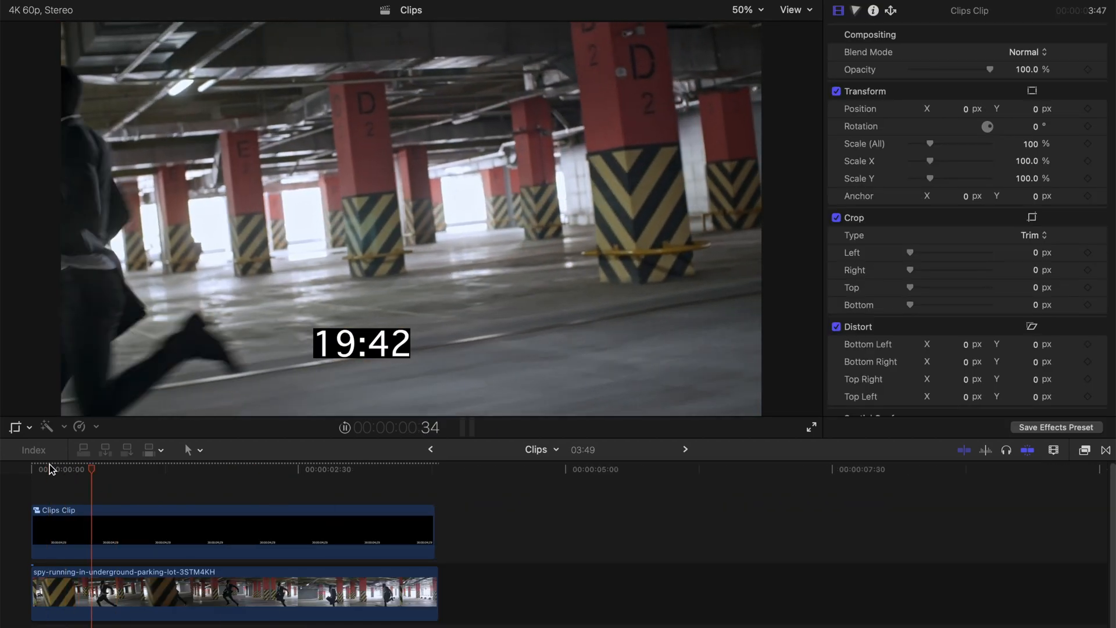
key("space")
key("super+]")
key("super+[")
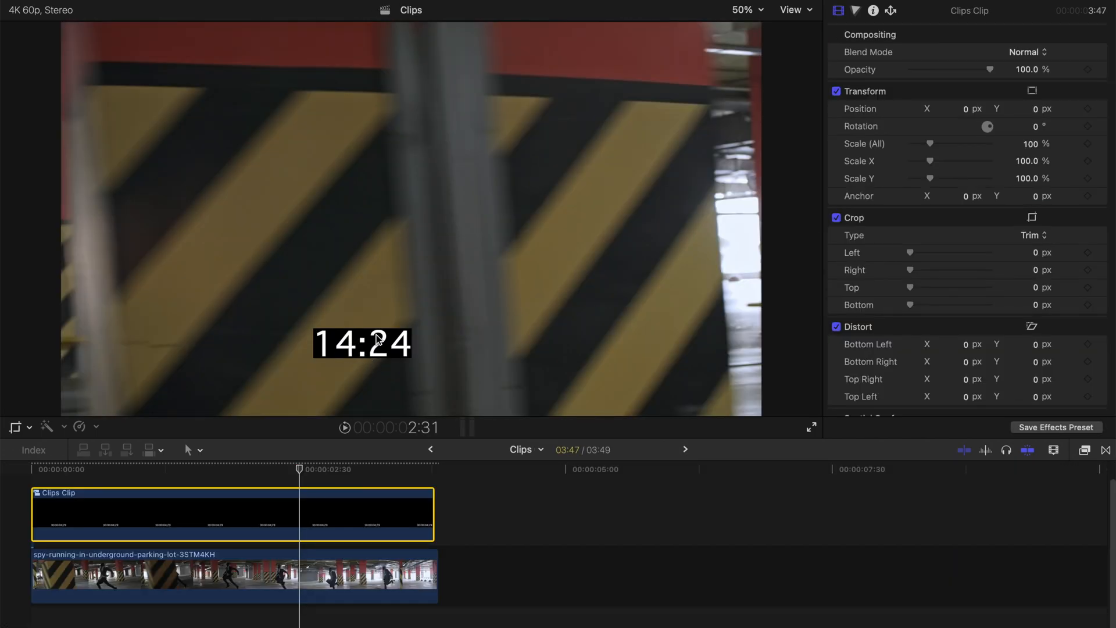
Step: Set the Clips Clip's blend mode to Screen and play the sequence from near the start
left_click(1011, 53)
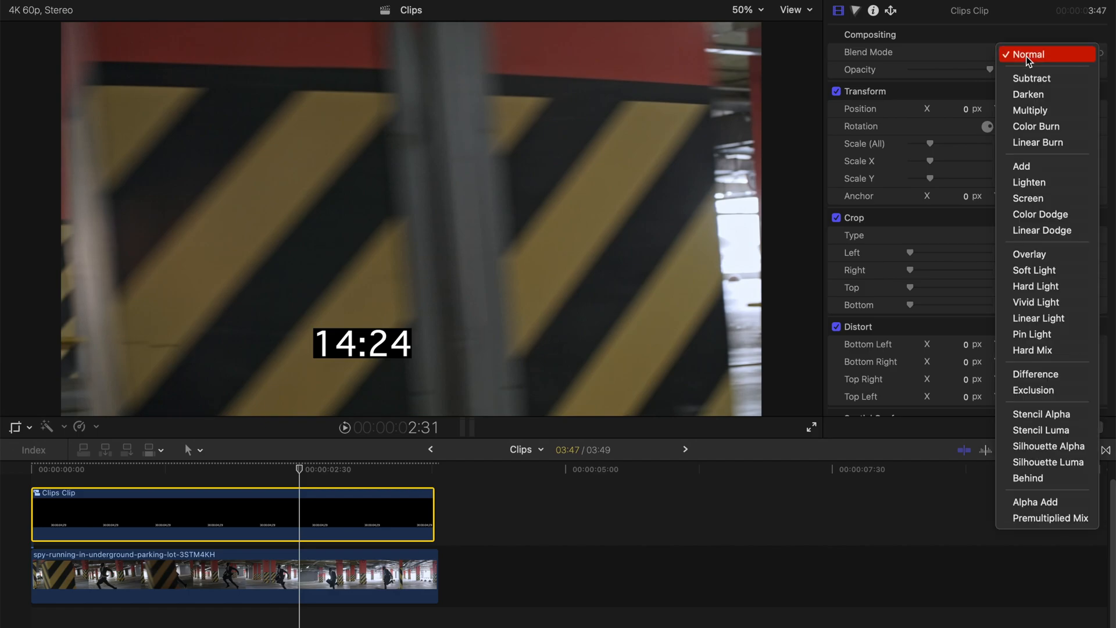
left_click(1057, 198)
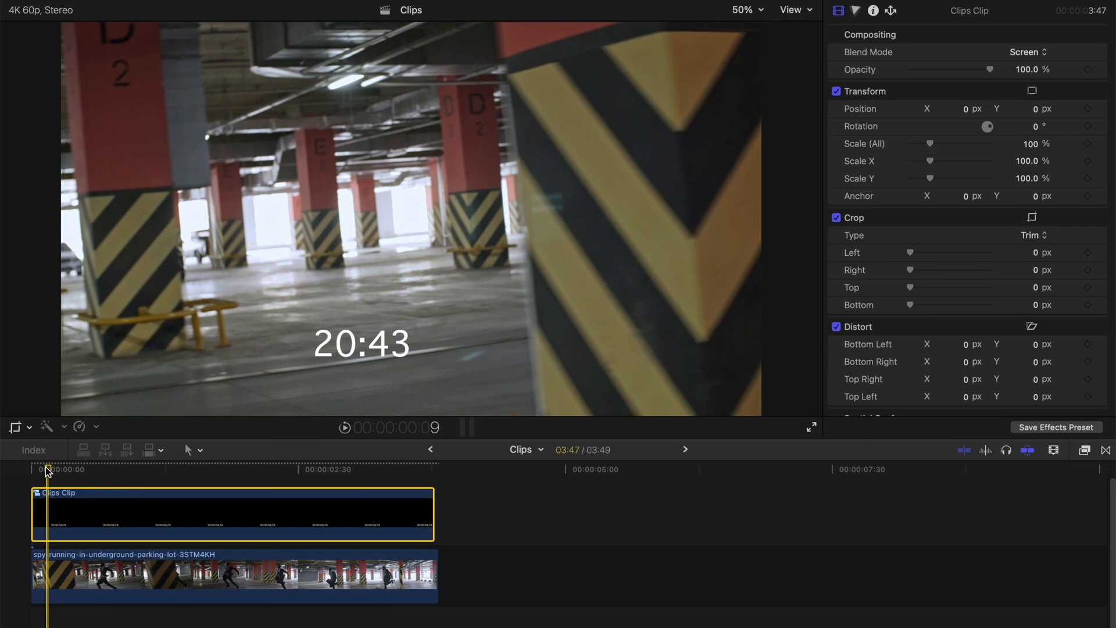
key("space")
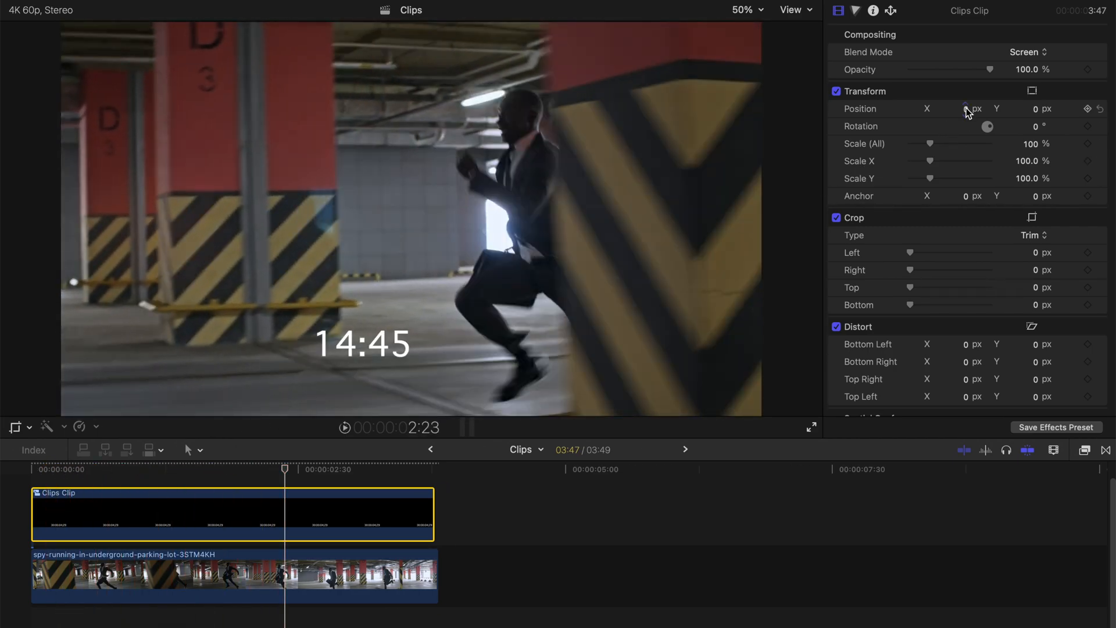
Step: Enlarge the Clips Clip countdown to 196% and move it to about X -373.9 px, Y 1501 px
left_click_drag(964, 109, 894, 109)
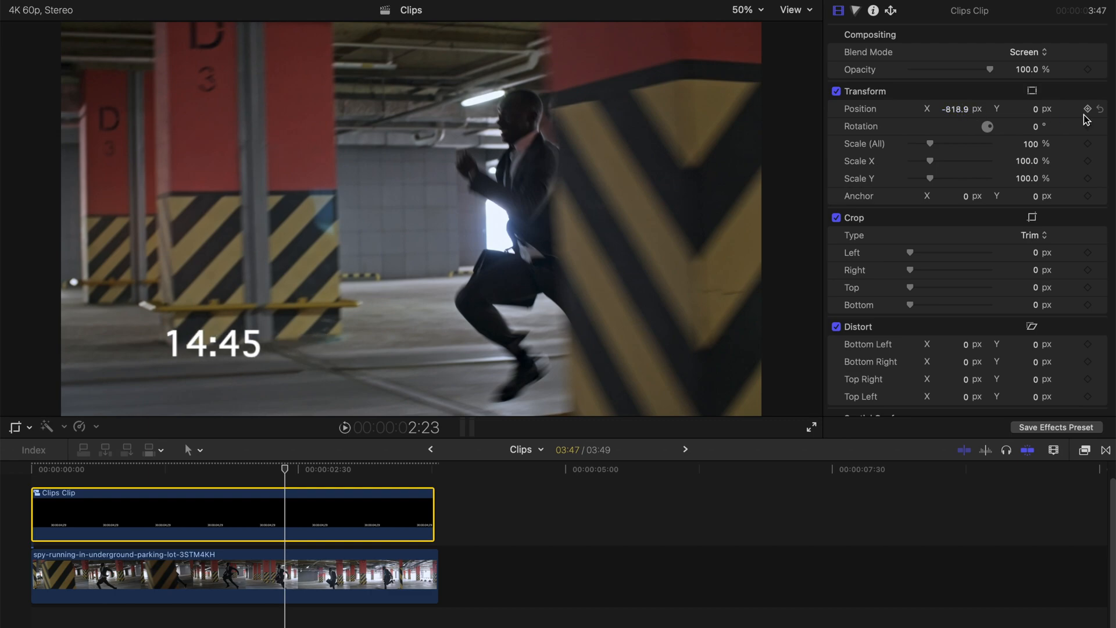
left_click_drag(1039, 113, 1024, 119)
left_click_drag(930, 145, 950, 144)
left_click_drag(1026, 107, 1025, 109)
left_click_drag(954, 114, 964, 113)
left_click_drag(1023, 111, 1023, 109)
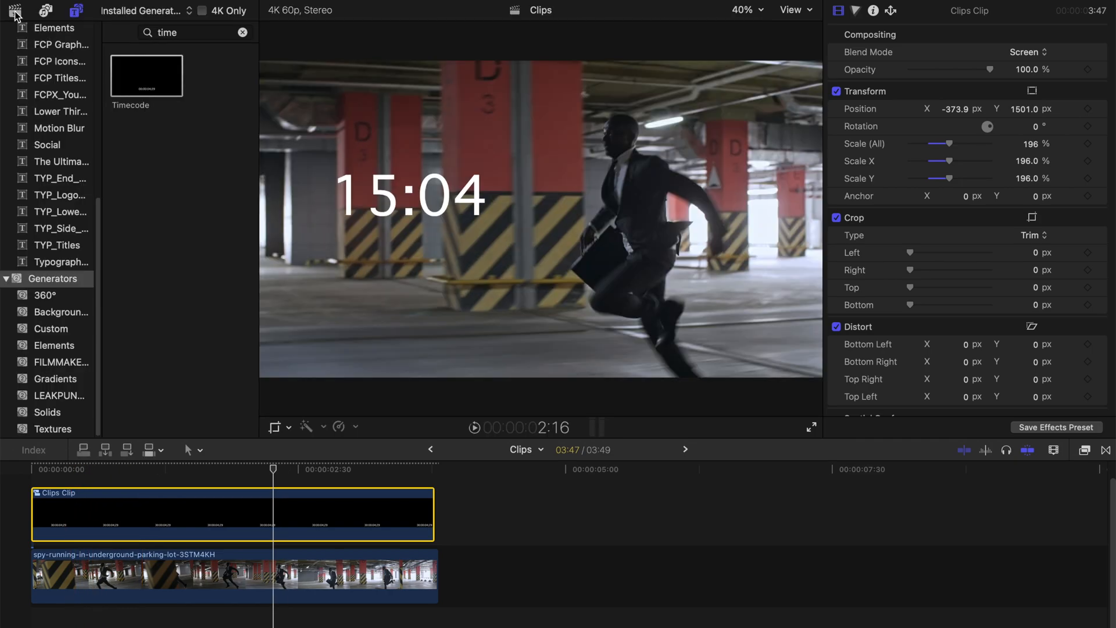
Step: Place a three-second range of reverse-png-7 from the Reverse event above the Clips Clip near the start, and hide the media browser
left_click(93, 41)
scroll(172, 145, "up", 10)
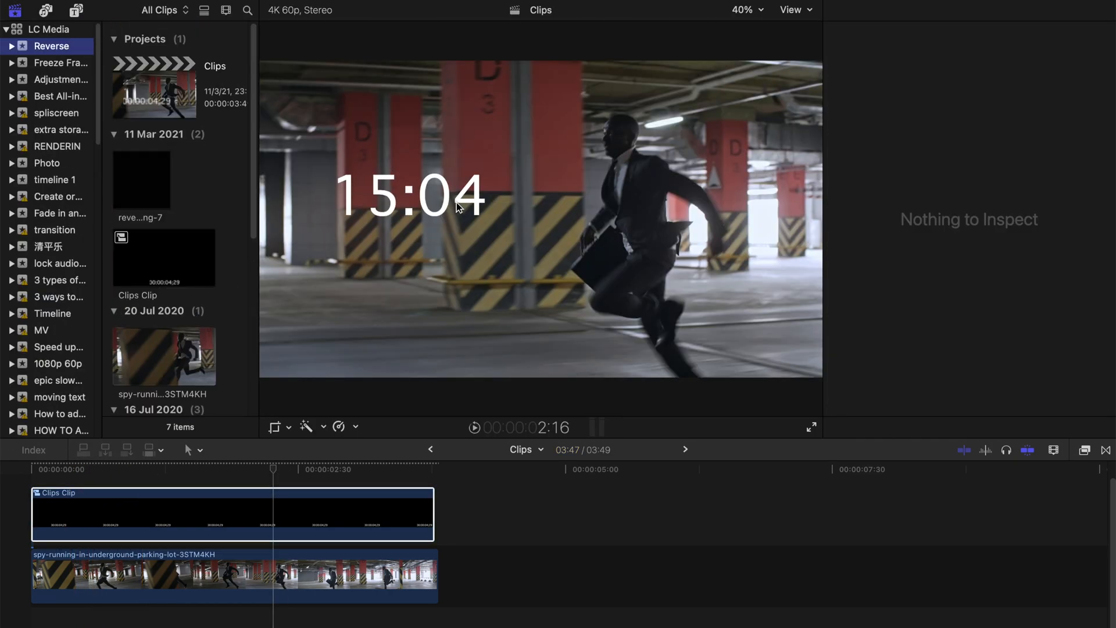
left_click(125, 184)
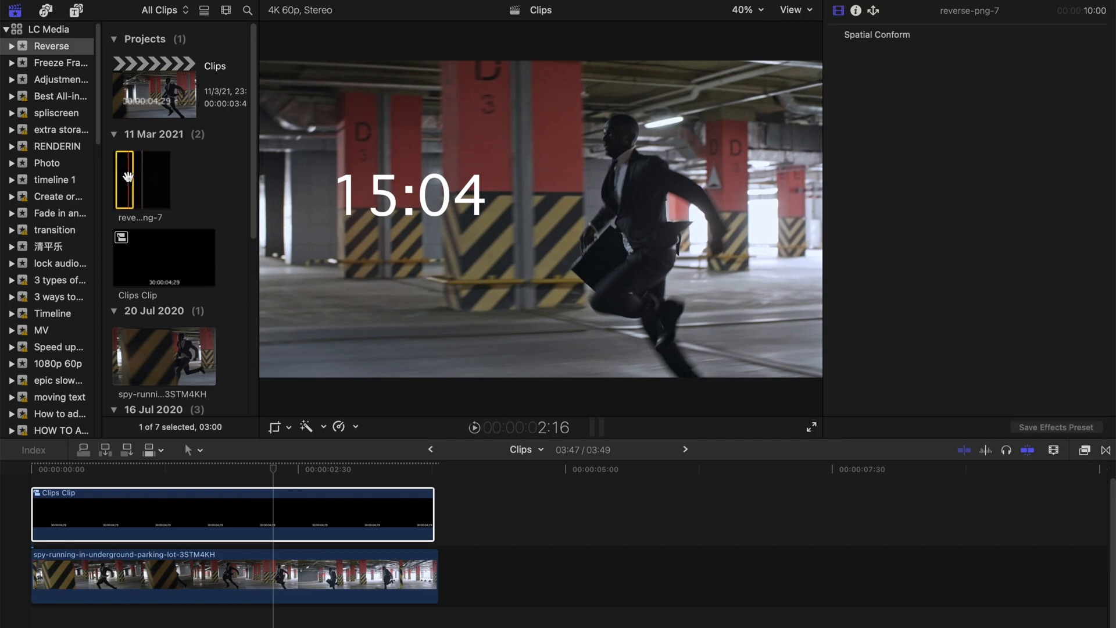
left_click_drag(186, 431, 63, 479)
left_click(835, 12)
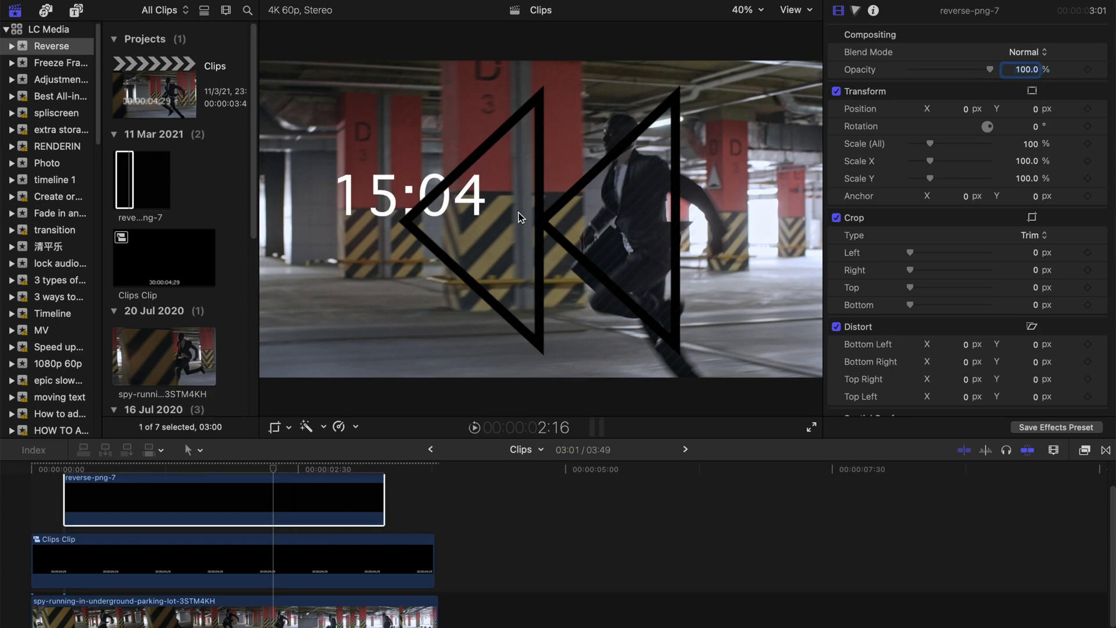
key("ctrl+super+1")
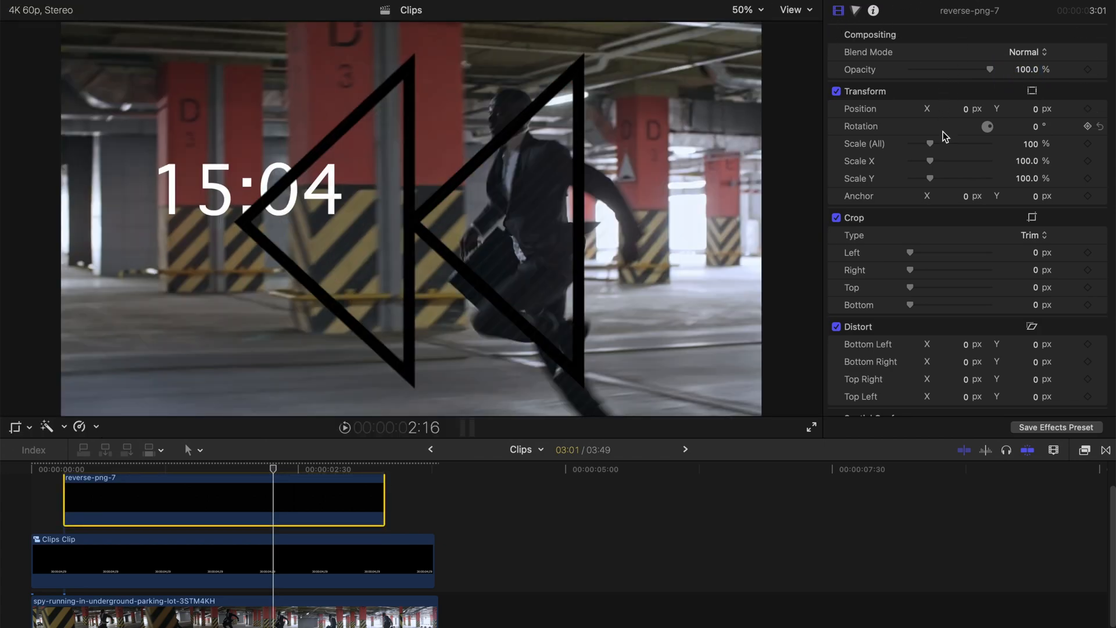
Step: Scale reverse-png-7 to 24%, move it to about X -1490.3 px, Y 767 px, and play the result from near the start
left_click_drag(932, 147, 916, 143)
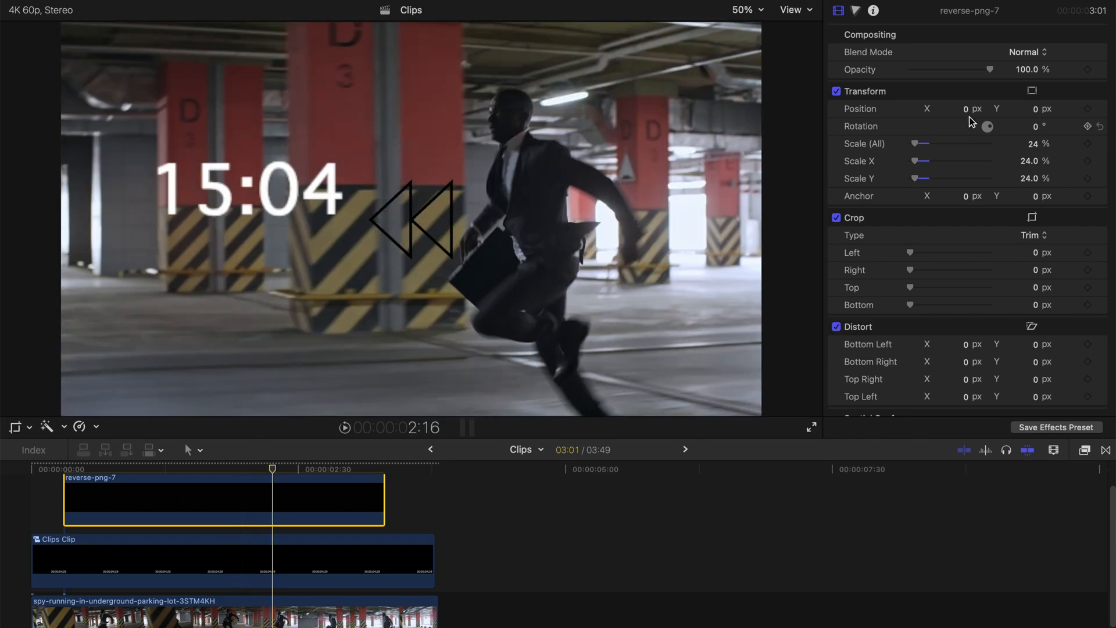
left_click(969, 109)
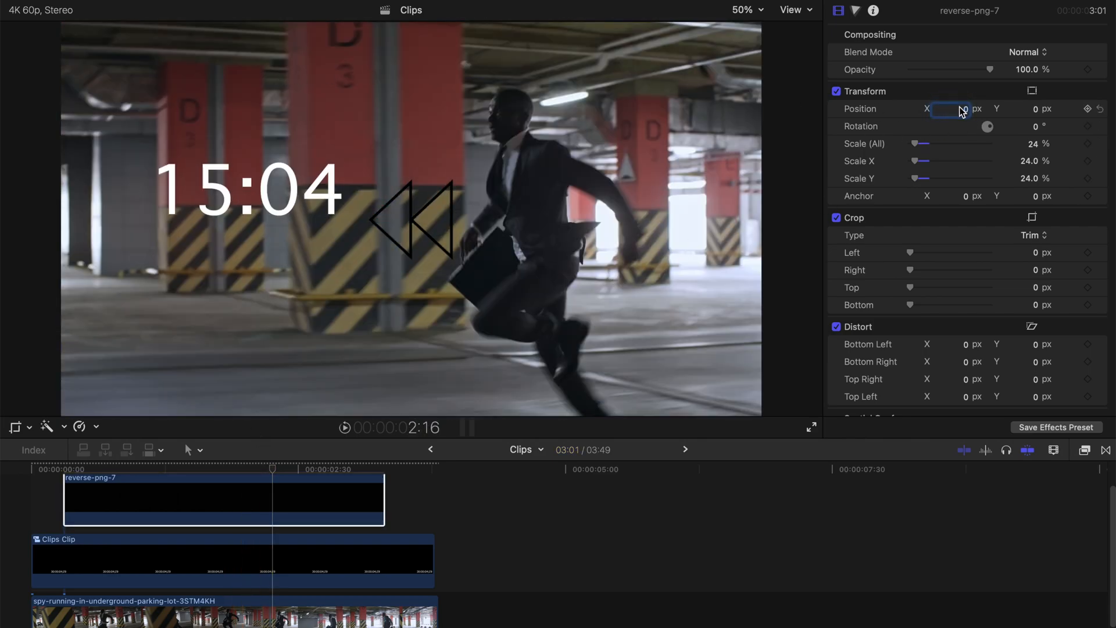
left_click_drag(965, 110, 966, 164)
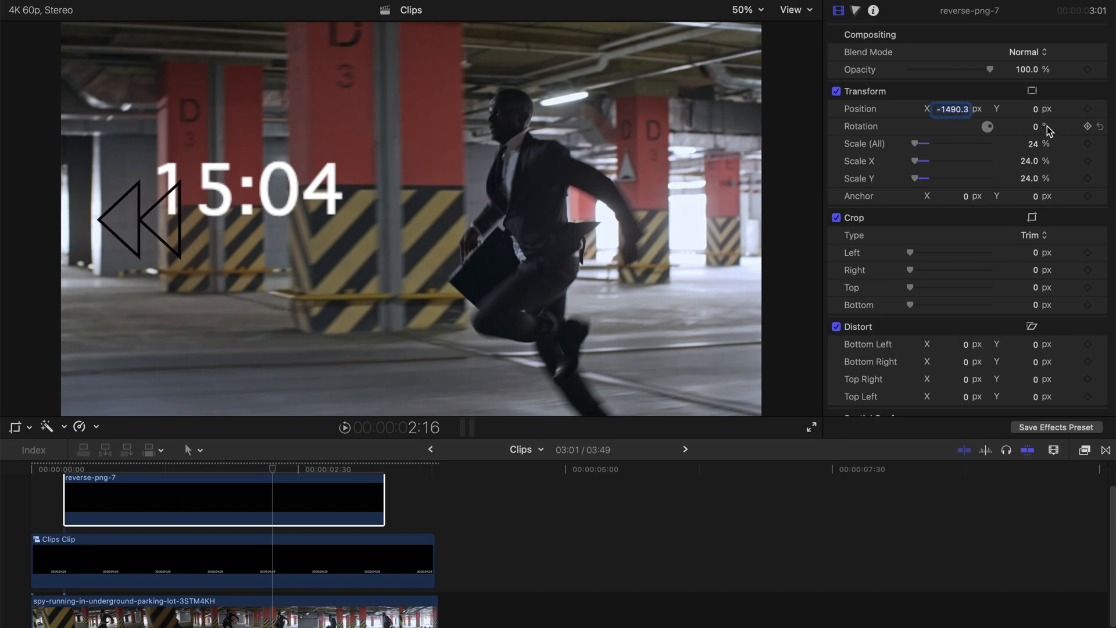
left_click_drag(1035, 109, 1035, 82)
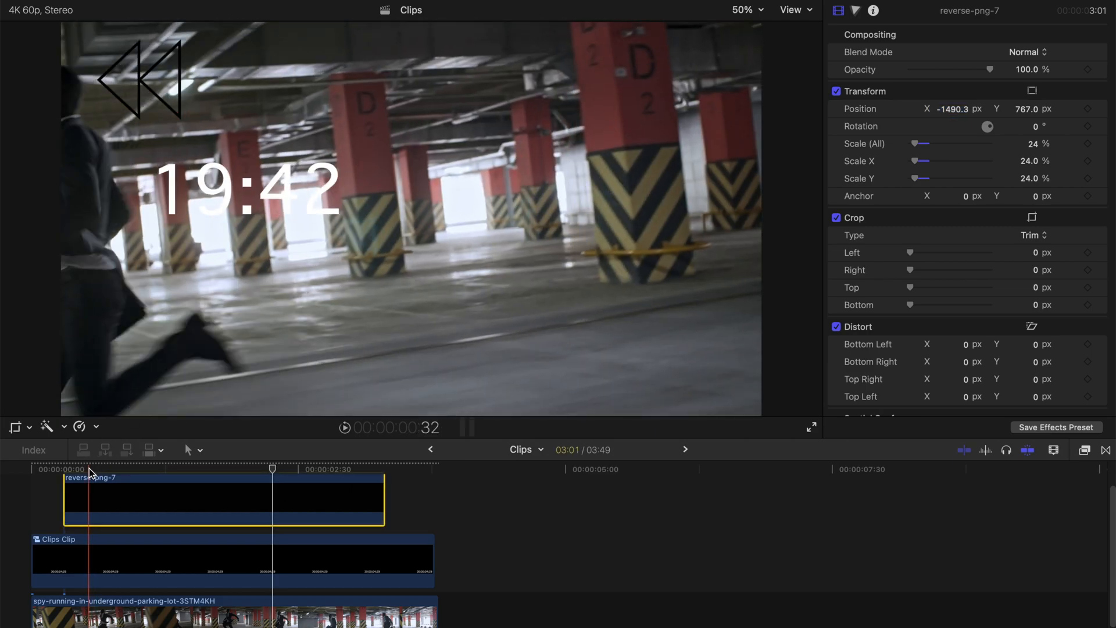
left_click(89, 469)
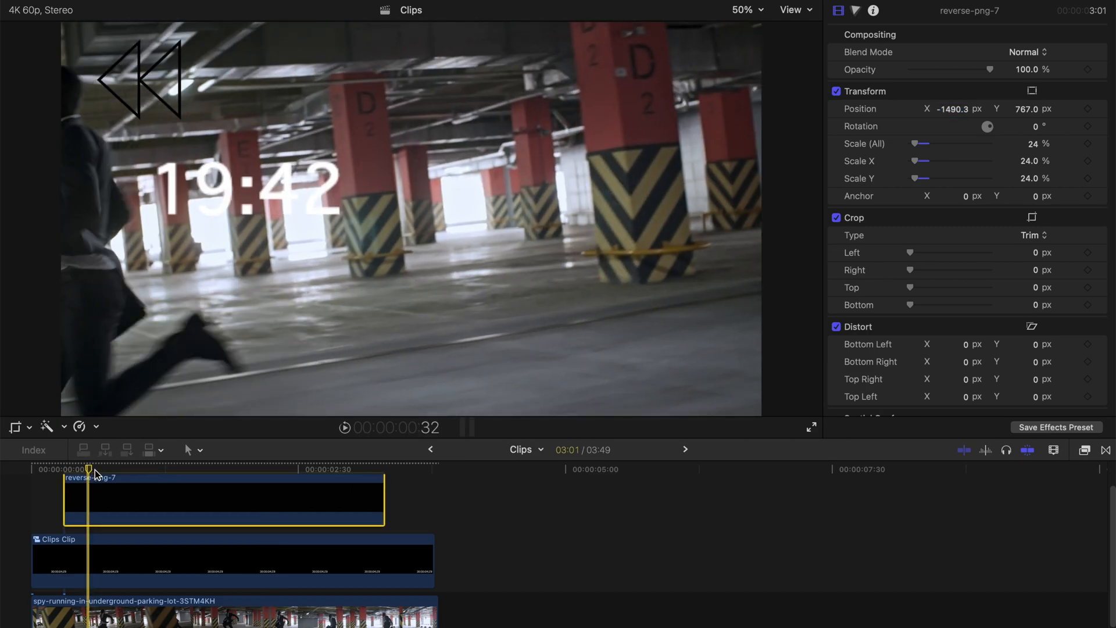
key("space")
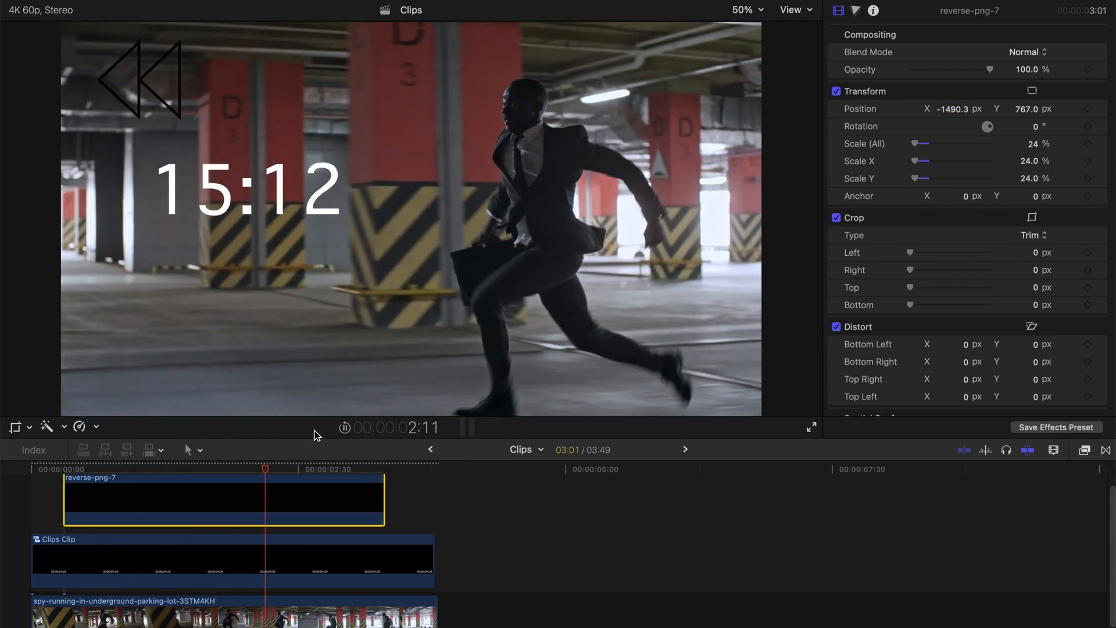
Step: Set the blend mode of the Clips Clip back to Normal
left_click(299, 559)
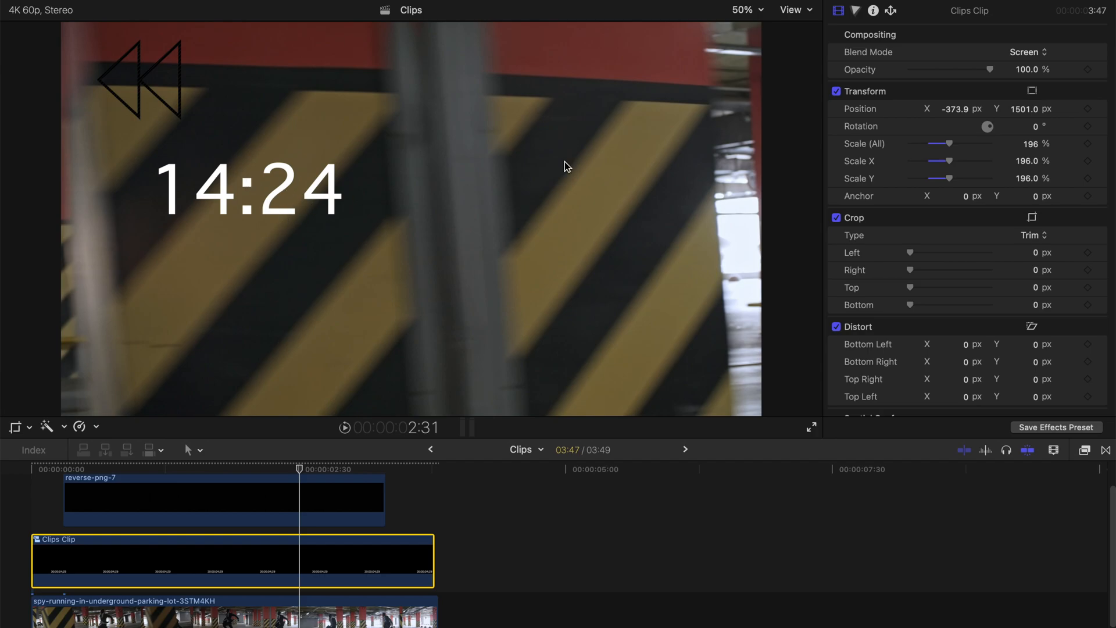
left_click(1017, 52)
scroll(1024, 48, "up", 3)
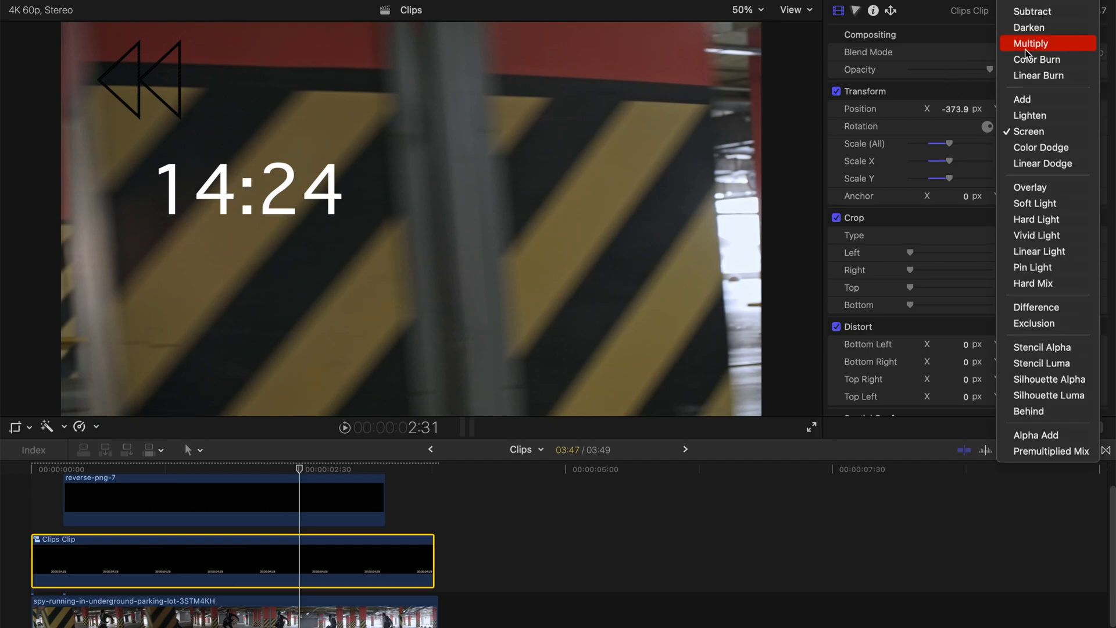
left_click(1038, 2)
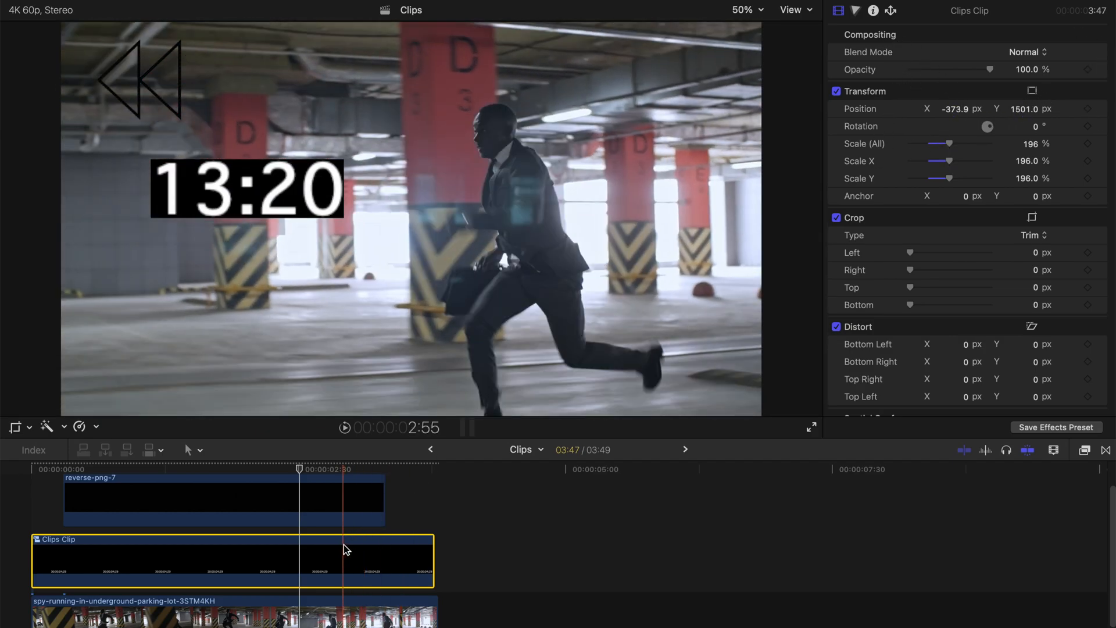
Step: Inside the Clips Clip compound, reset the Timecode generator's left crop, and return to the Clips project timeline
double_click(343, 546)
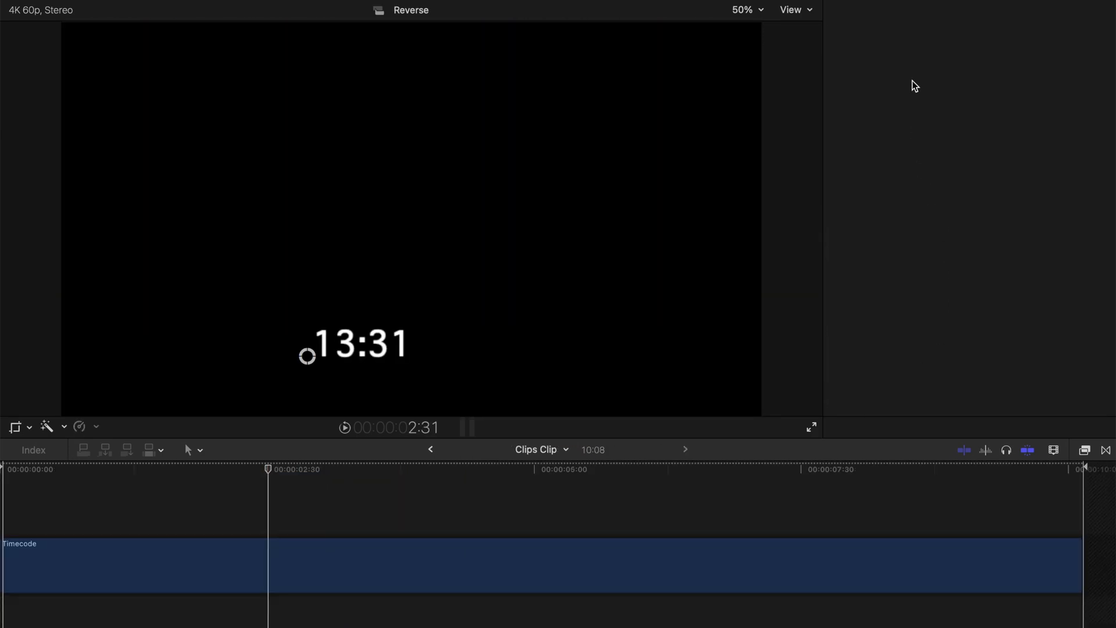
left_click(765, 548)
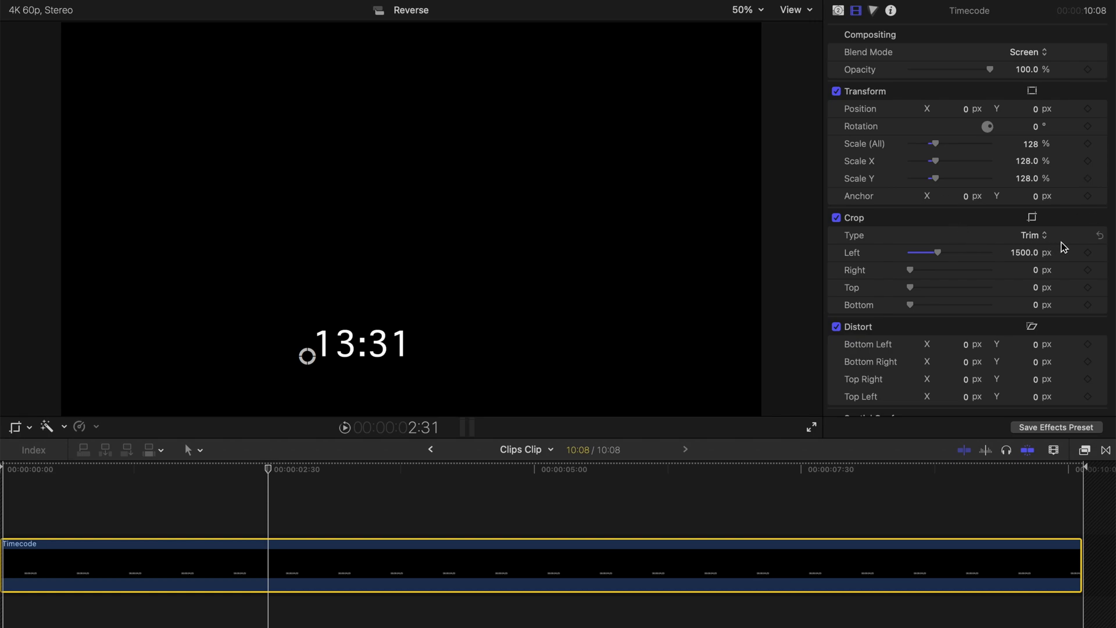
left_click(1099, 253)
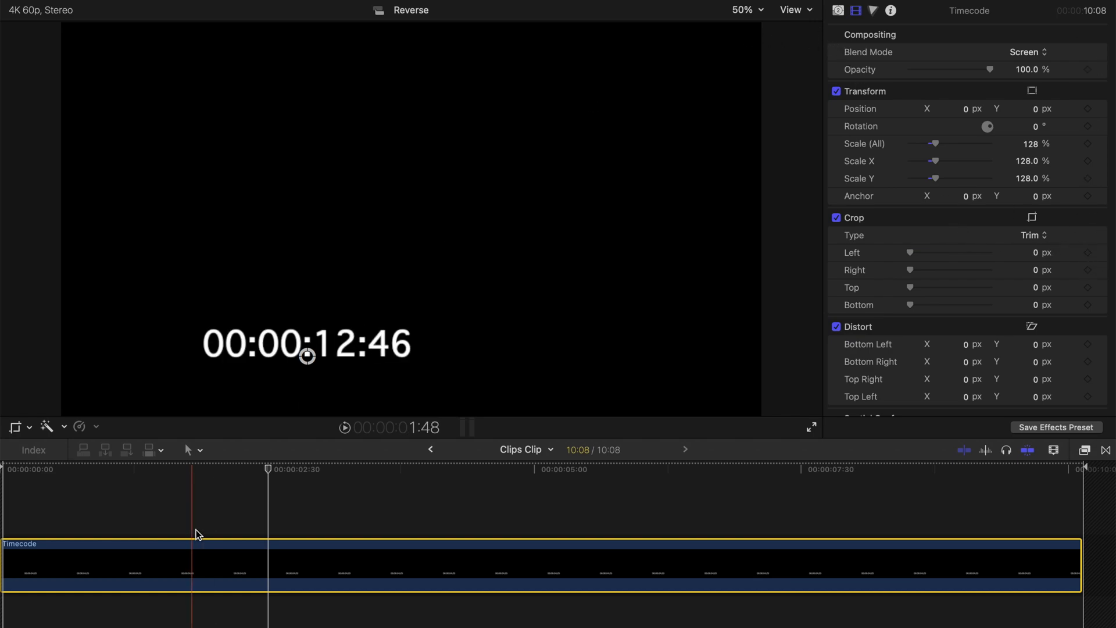
left_click(426, 452)
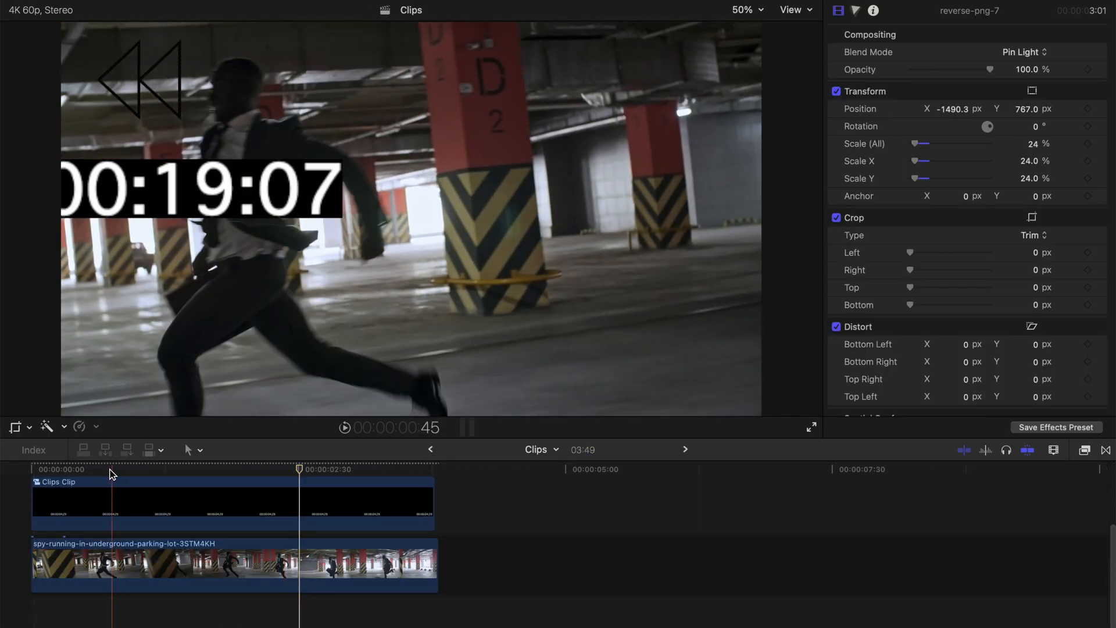
Step: Reset the Clips Clip's scale and position to their defaults, and shift the countdown horizontally toward the centre of the frame
left_click(105, 469)
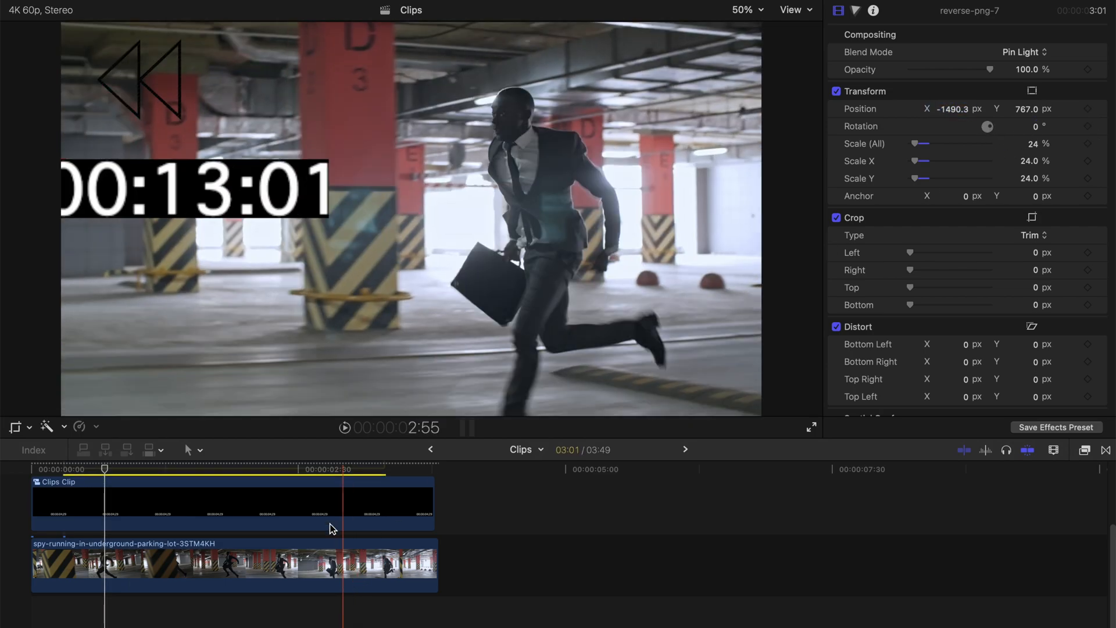
left_click(331, 506)
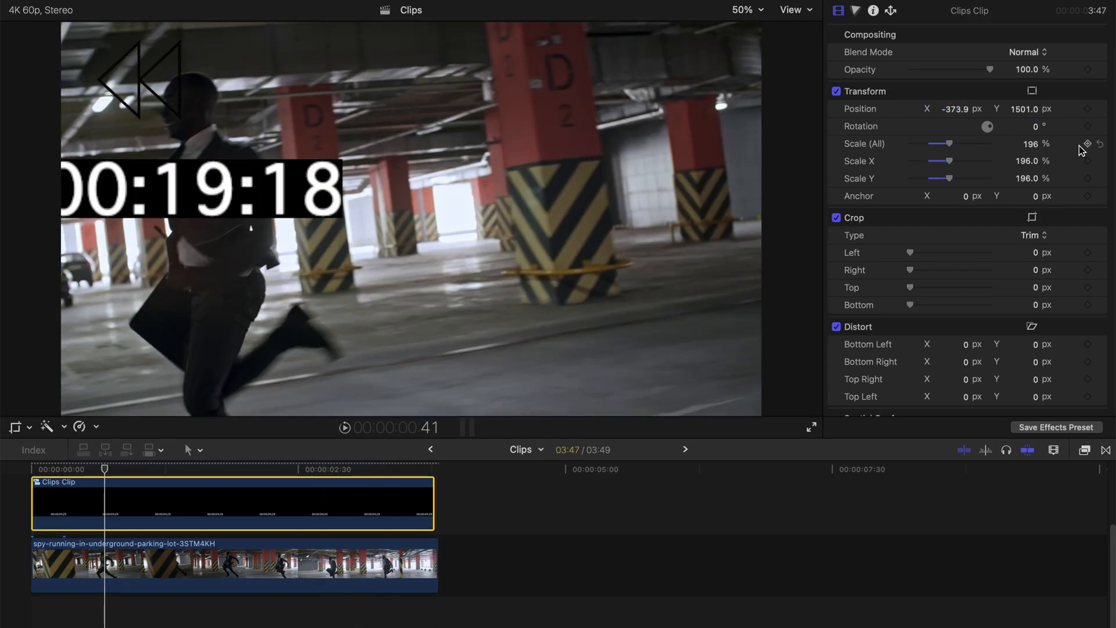
left_click(1100, 144)
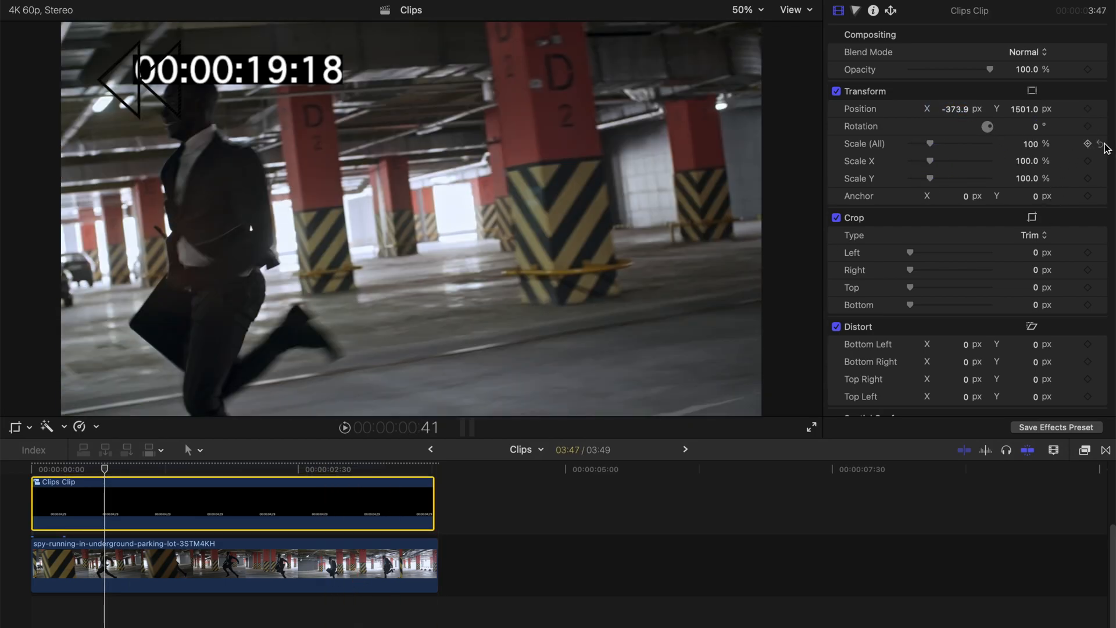
left_click(1099, 110)
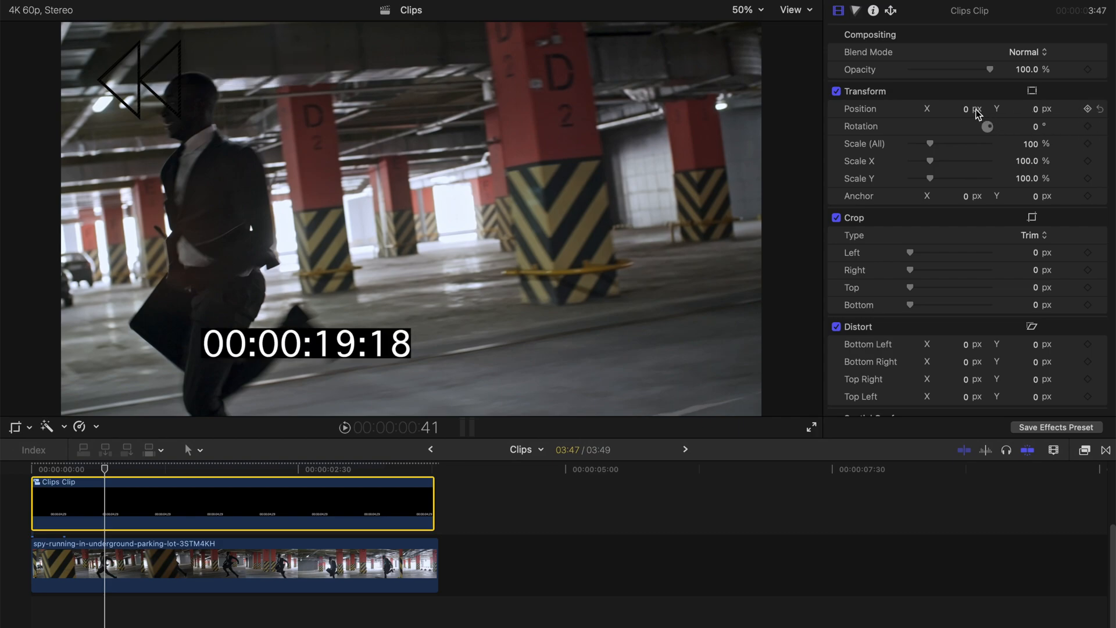
left_click_drag(963, 108, 963, 73)
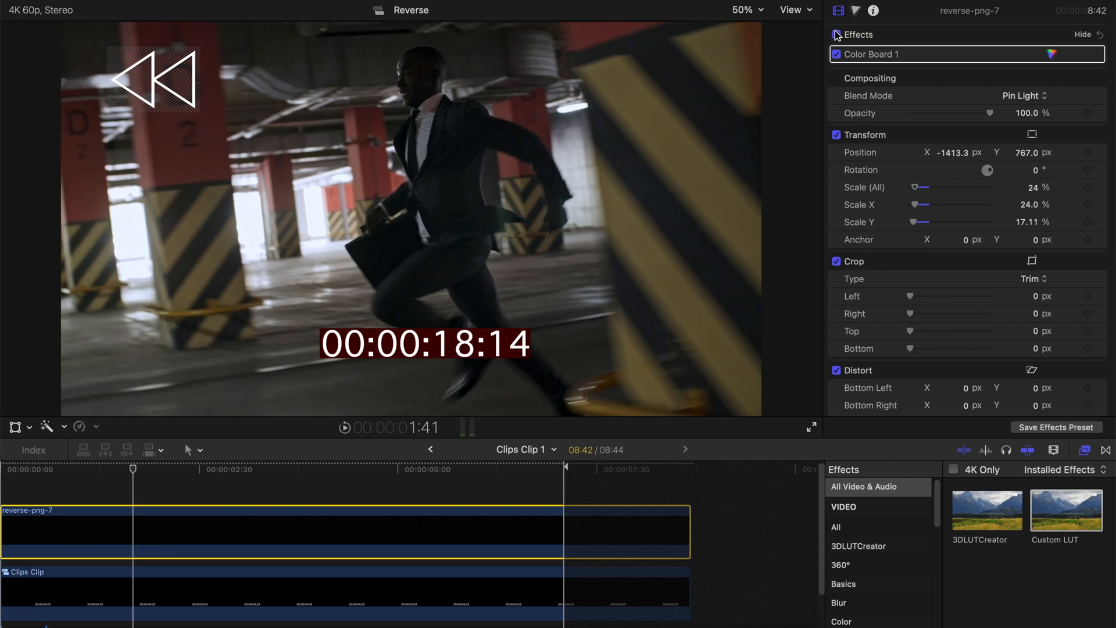
Step: Try the Color Board exposure of reverse-png-7 with Master at 0% and with Shadows at 100%, resetting the exposure after each test
left_click(858, 15)
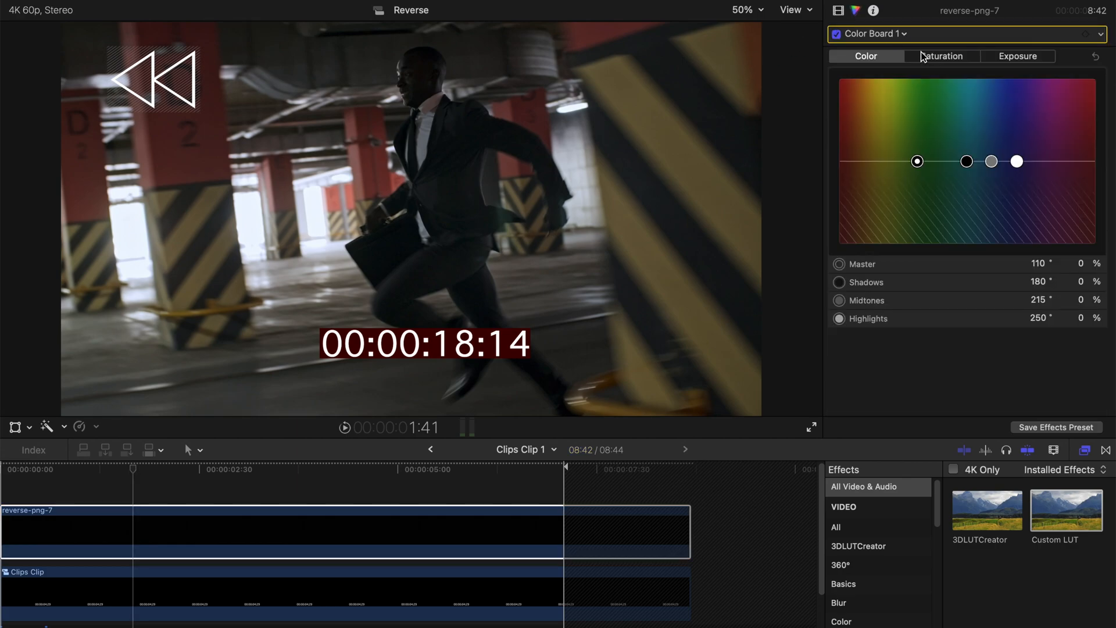
left_click(1010, 59)
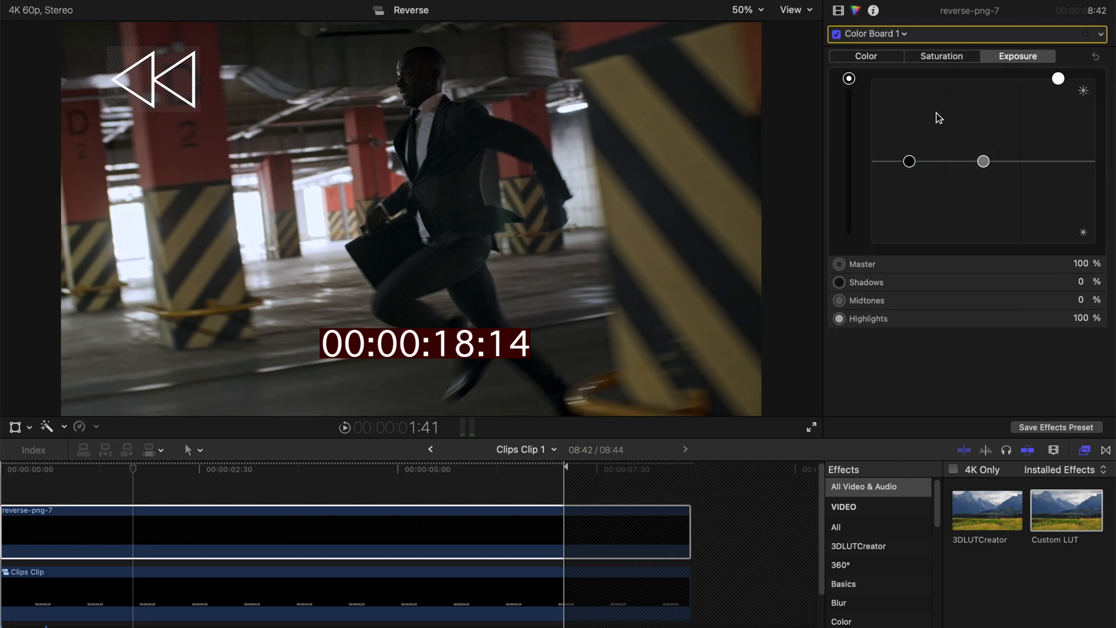
left_click_drag(850, 79, 848, 159)
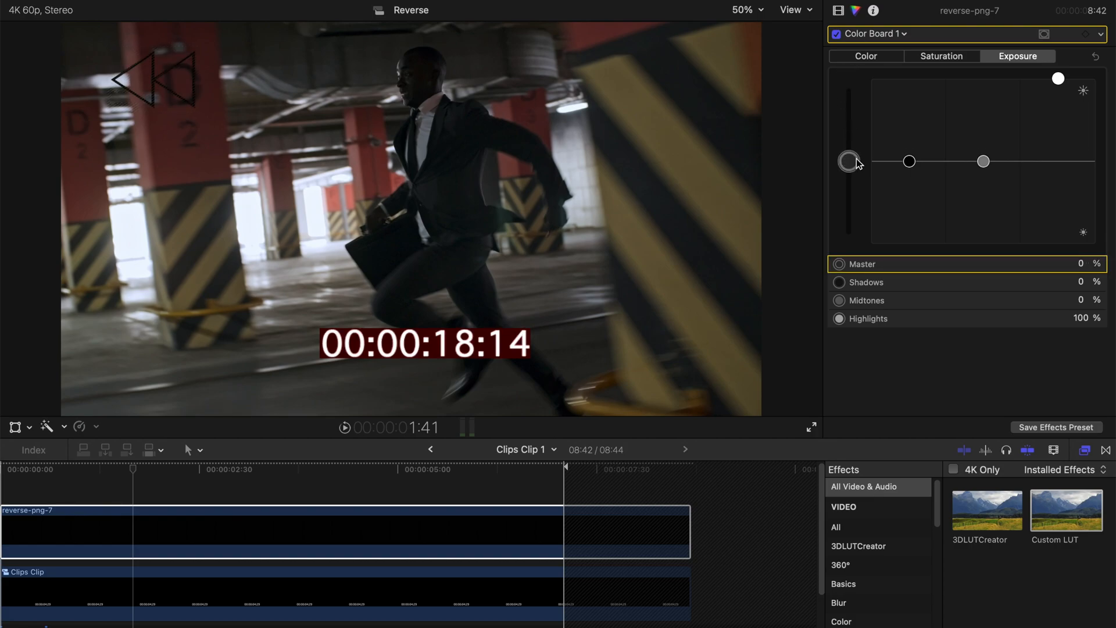
left_click(1095, 58)
left_click_drag(911, 163, 912, 71)
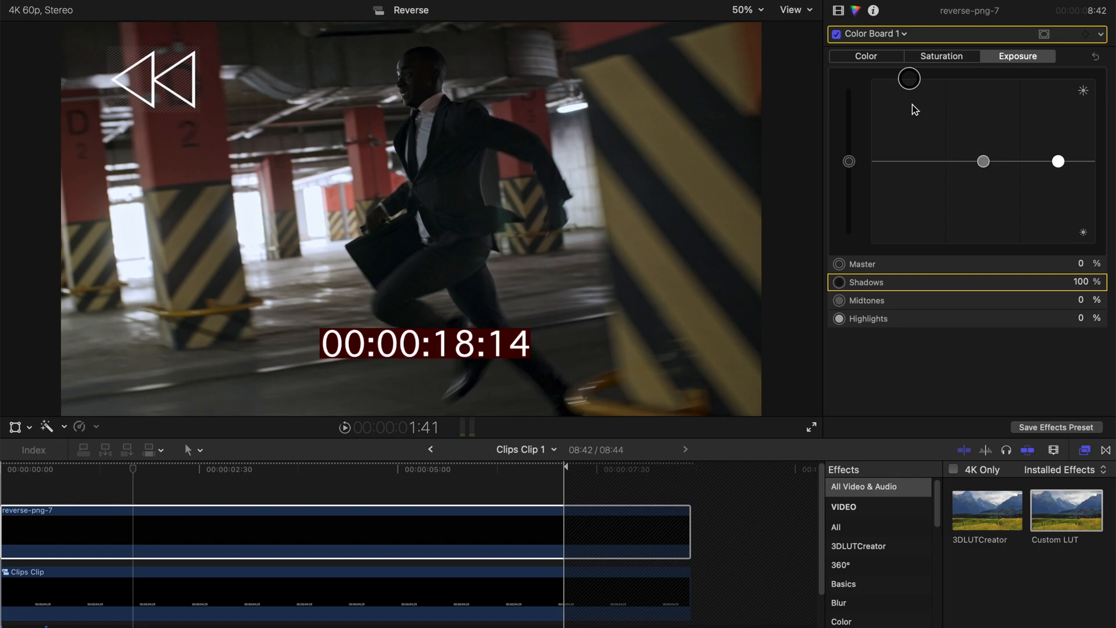
left_click(1093, 55)
Step: Set the Color Board exposure of reverse-png-7 to -100% for Midtones and 100% for Shadows
left_click_drag(987, 159, 995, 290)
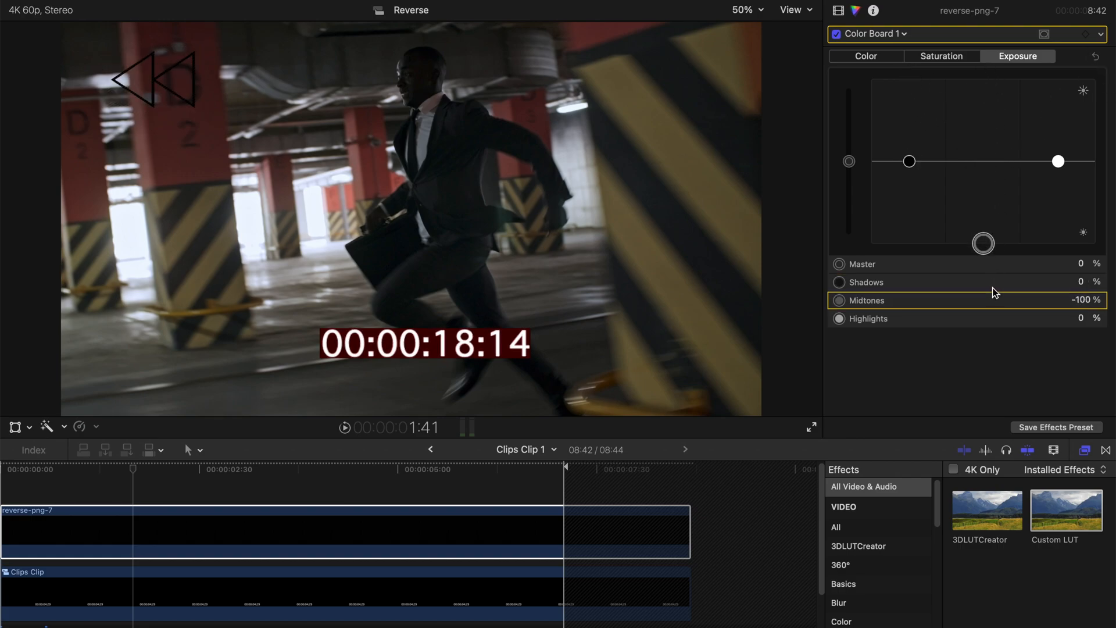
left_click_drag(909, 161, 909, 73)
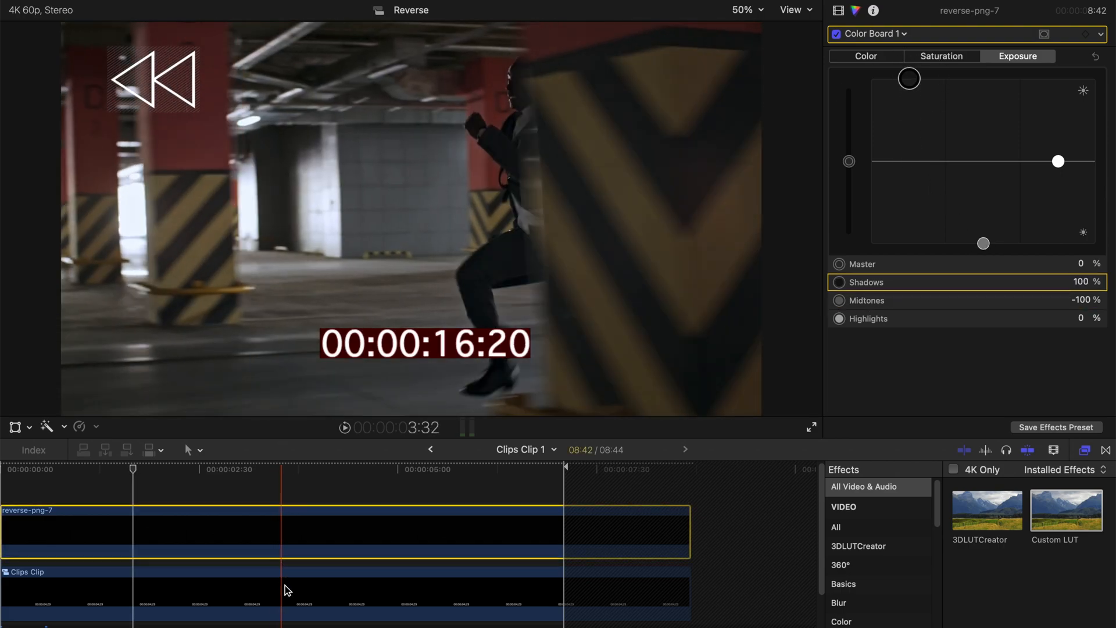
Step: Adjust the Color Board colour of the Clips Clip, moving Shadows to about 170° and -67%
left_click(323, 587)
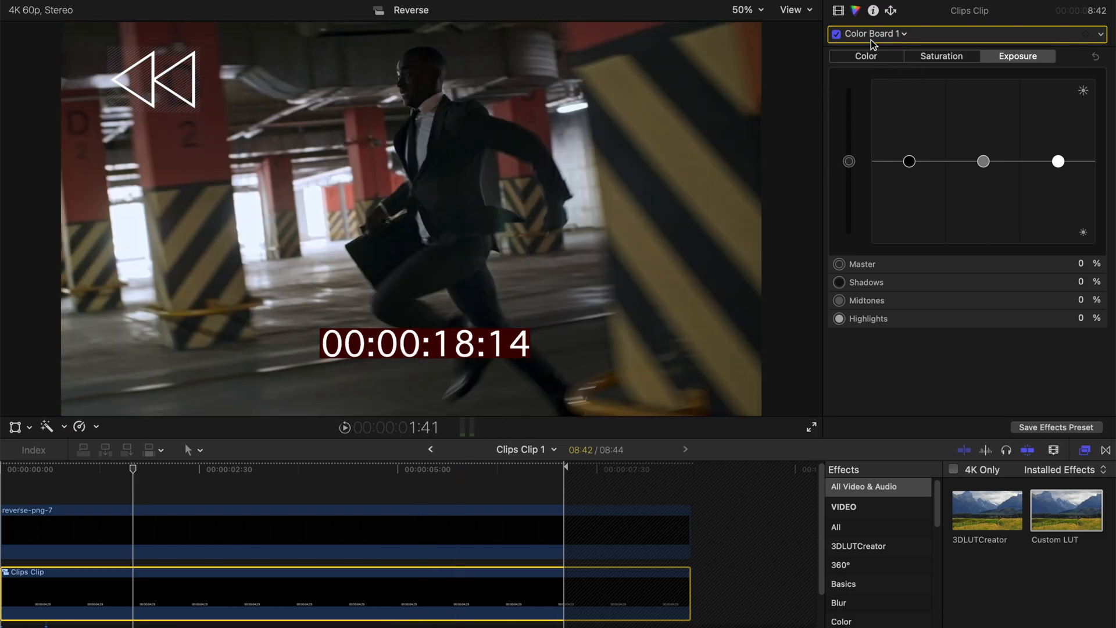
left_click(868, 56)
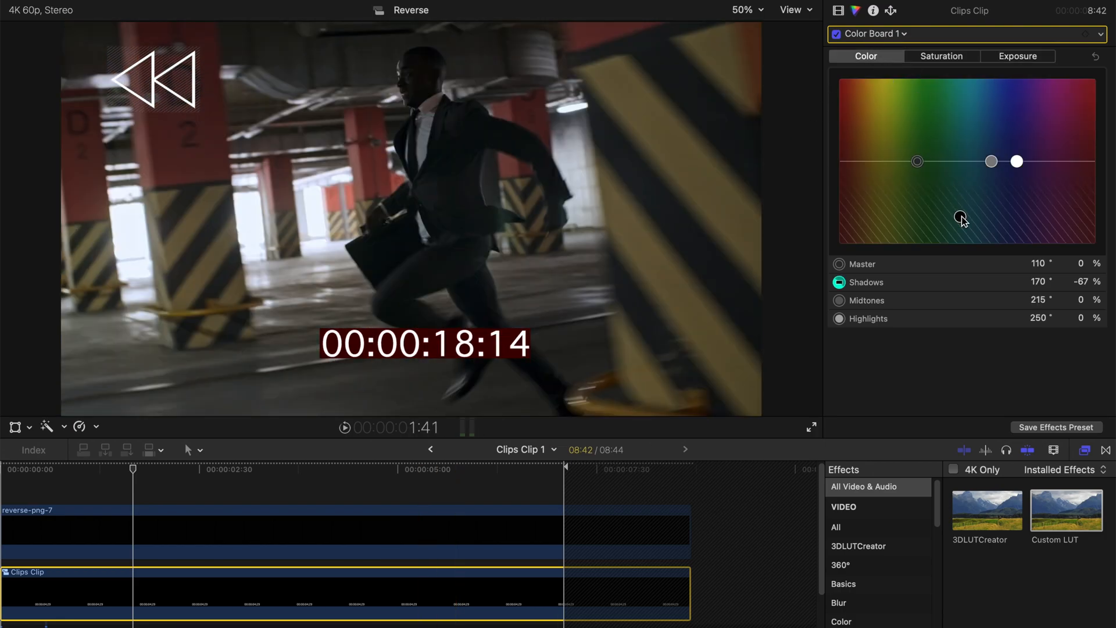
mouse_move(961, 216)
left_mouse_down()
mouse_move(968, 189)
mouse_move(954, 220)
left_mouse_up()
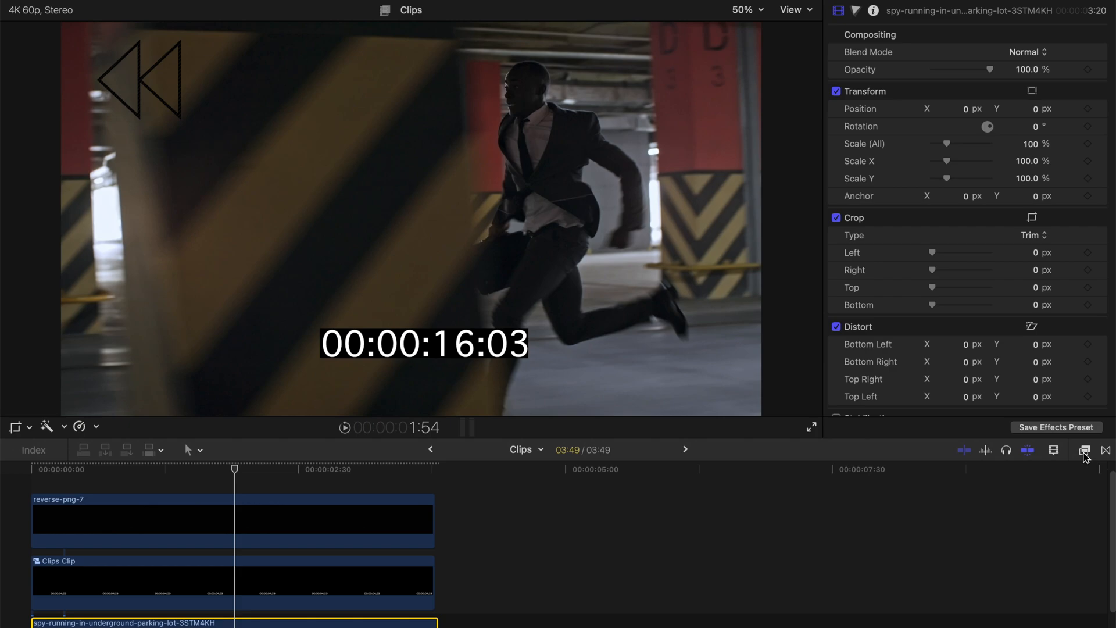
Step: Open the Effects browser in the Clips project and show the Blur effects
left_click(1085, 451)
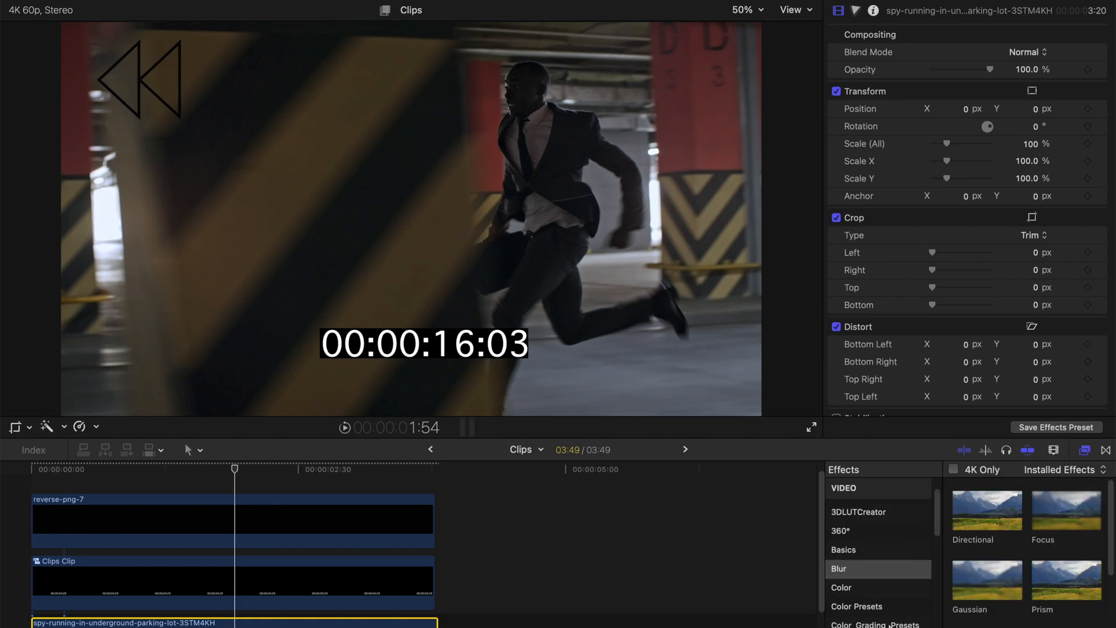
scroll(927, 587, "down", 3)
scroll(854, 529, "up", 1)
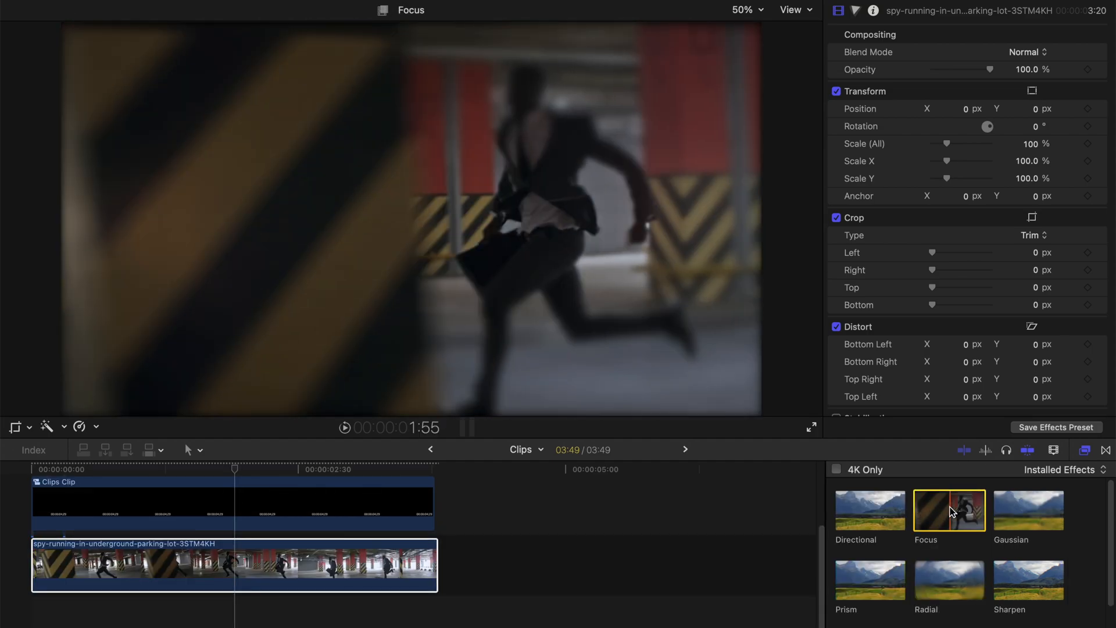
Step: Try a Focus blur on the spy-running clip with Amount 20.19, Softness 364.85, Emphasis 34.3, Width 69.51 and Height 35.58, and preview it
left_click_drag(947, 515, 96, 573)
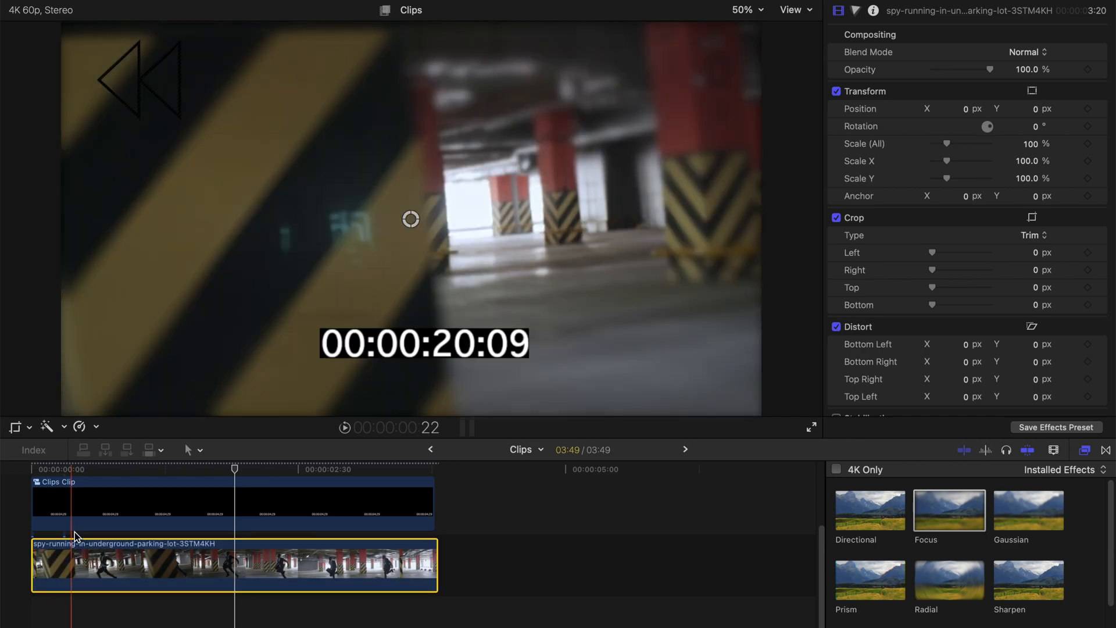
left_click_drag(941, 71, 968, 146)
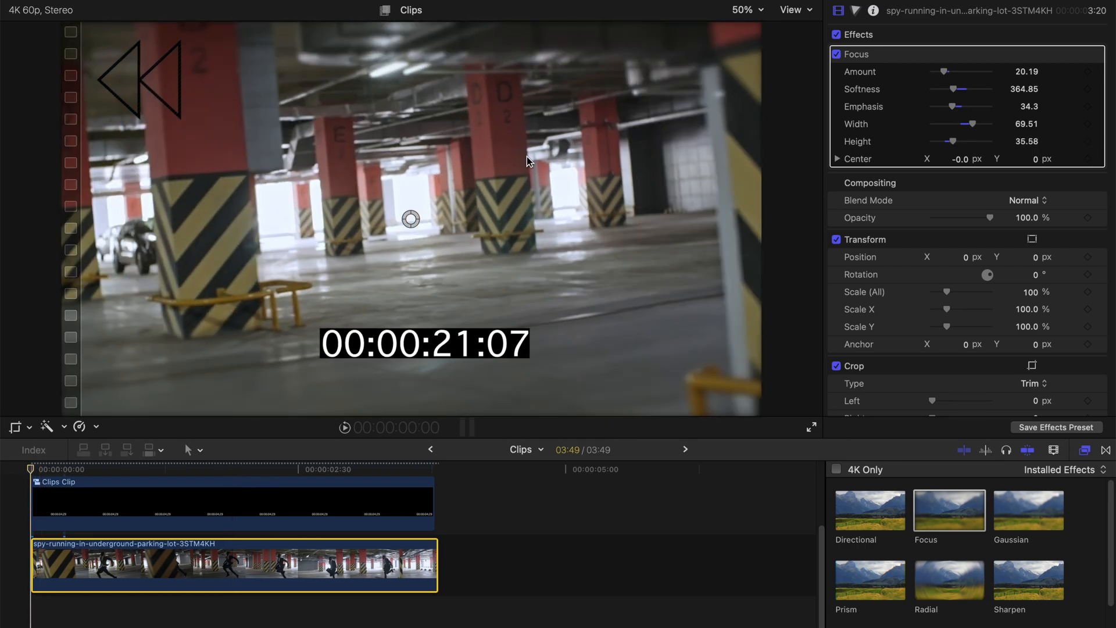
key("space")
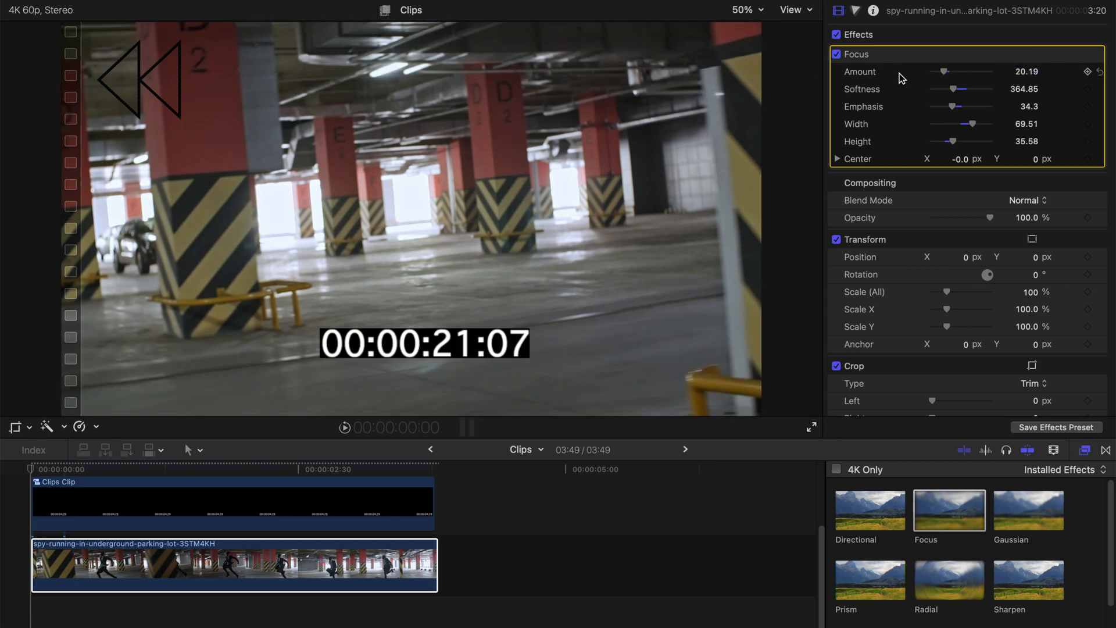
Step: Replace the Focus blur on the spy-running clip with a Radial blur at Amount 6.55, and preview the playback
scroll(899, 73, "down", 5)
scroll(994, 540, "down", 2)
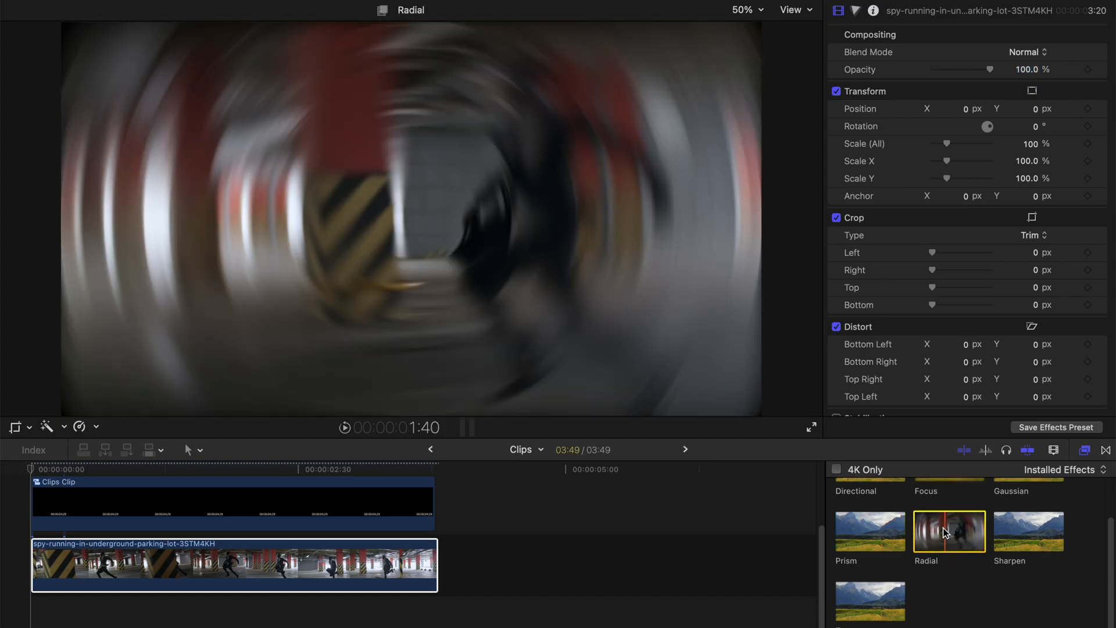
left_click_drag(945, 533, 91, 559)
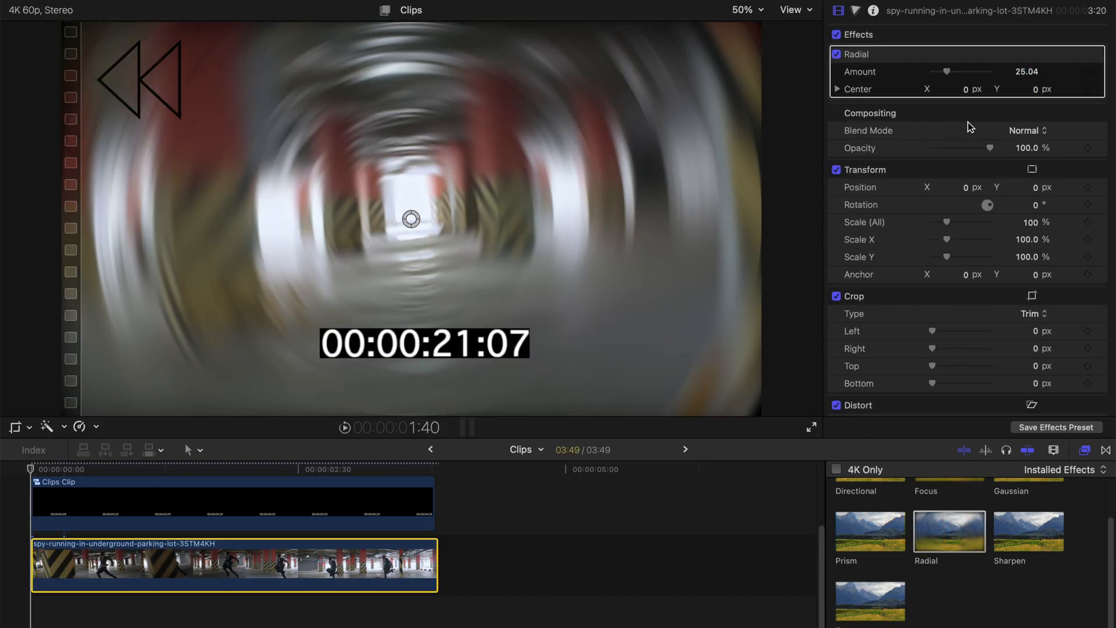
left_click_drag(947, 70, 938, 74)
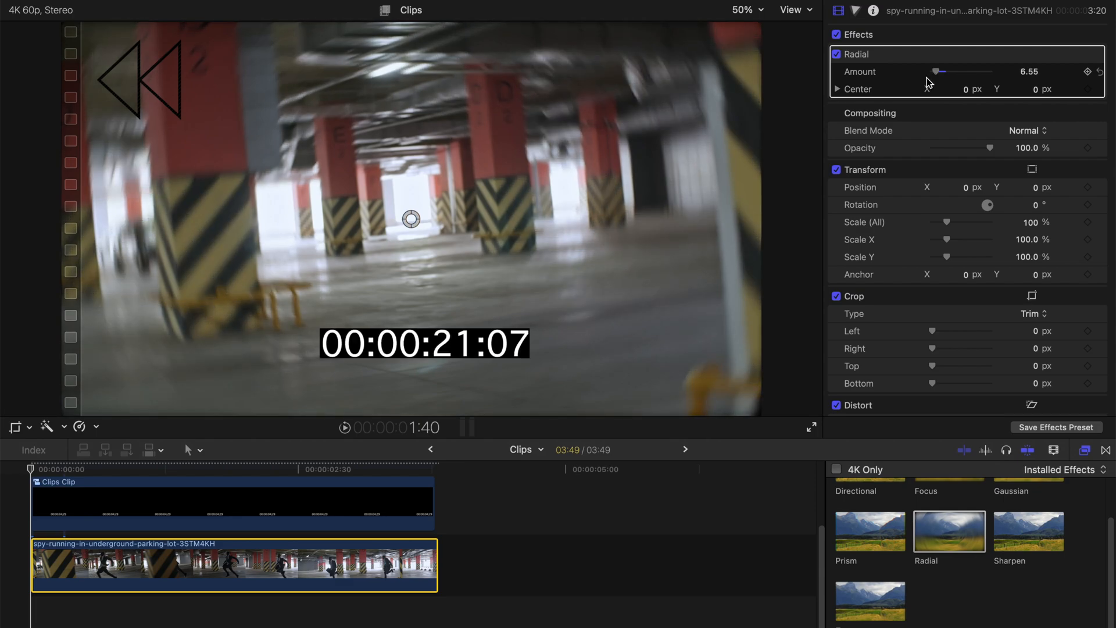
key("space")
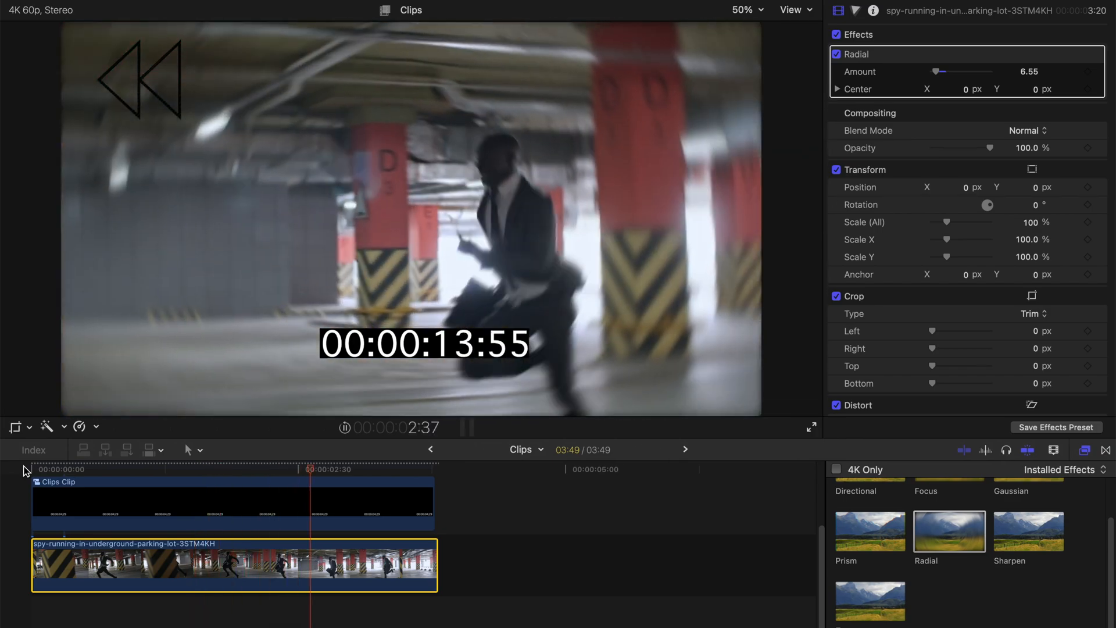
key("space")
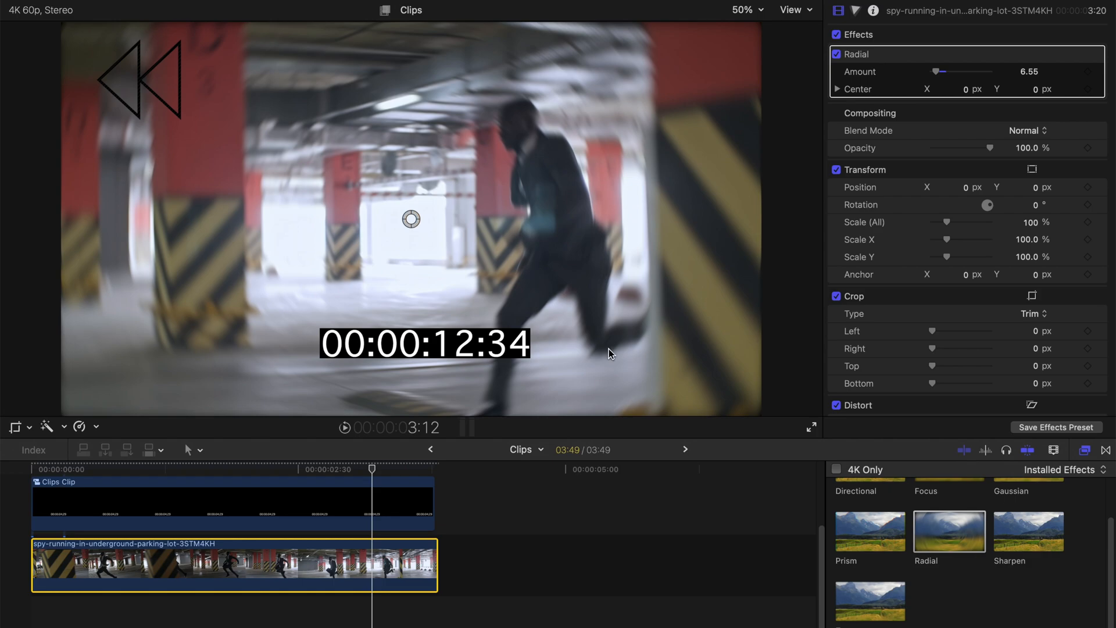
Step: Replace the Radial blur on the spy-running clip with the Directional blur, and preview the clip from the start of the timeline
scroll(581, 518, "up", 2)
scroll(880, 506, "up", 2)
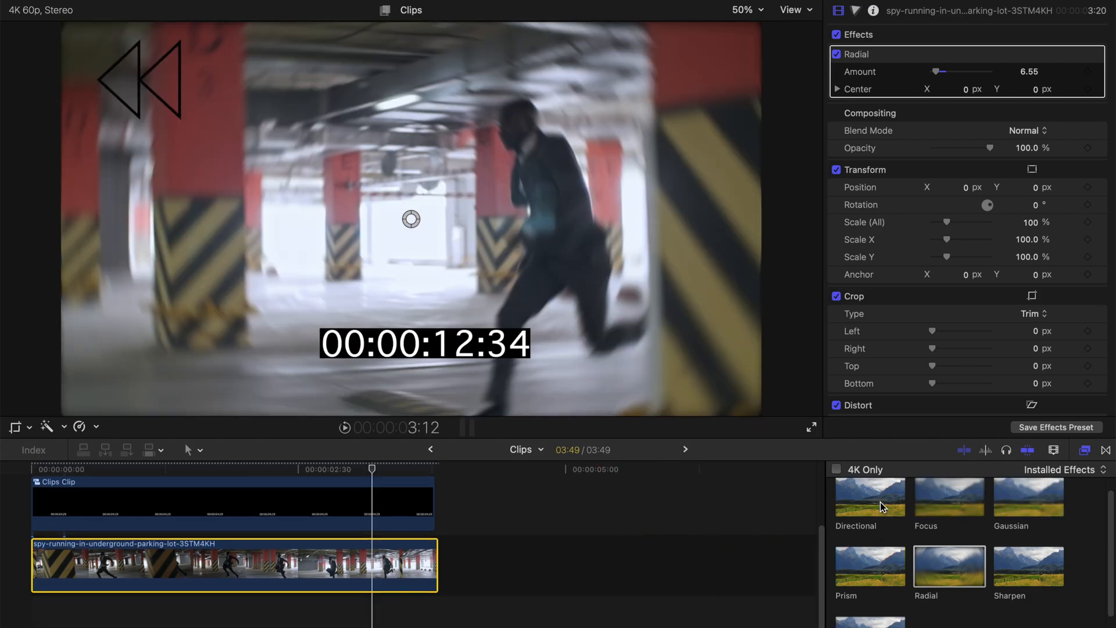
left_click(880, 58)
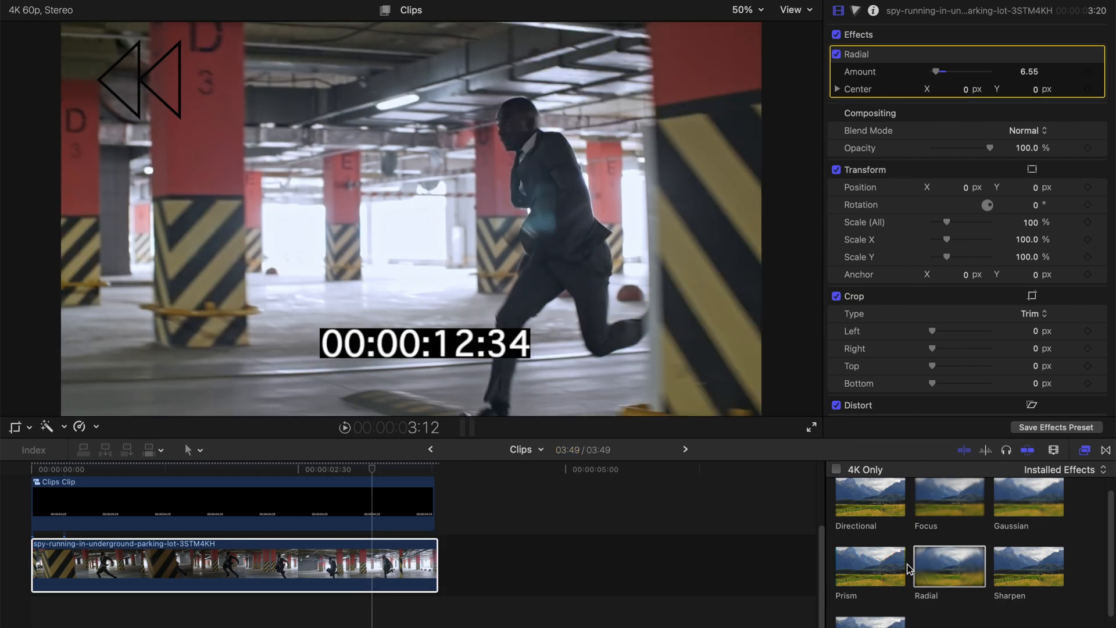
key("Delete")
left_click_drag(859, 493, 184, 567)
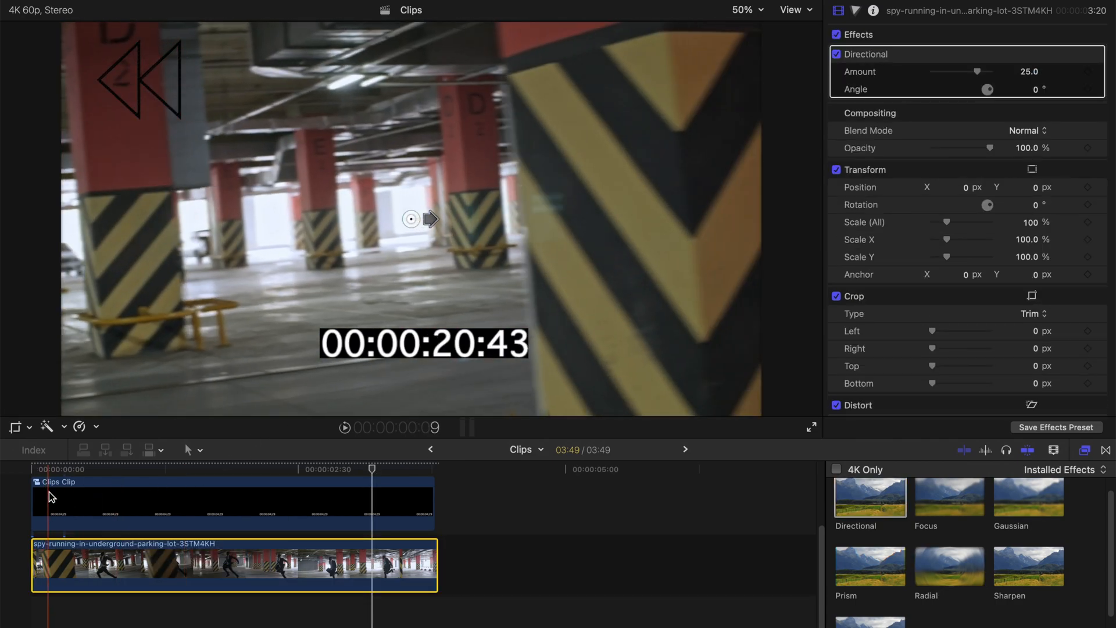
left_click(33, 470)
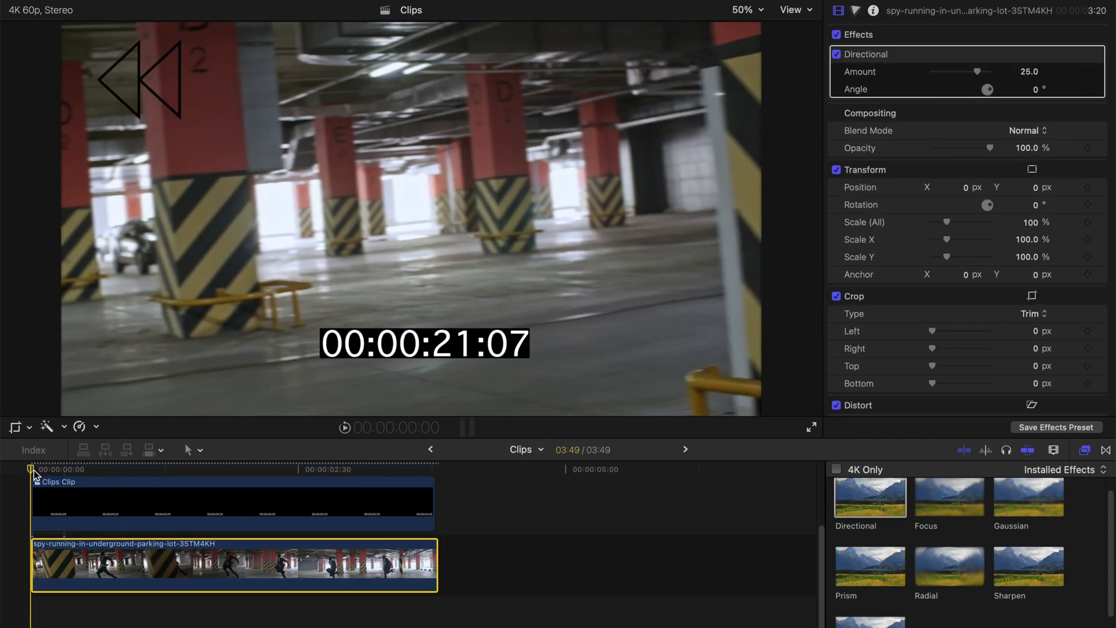
key("space")
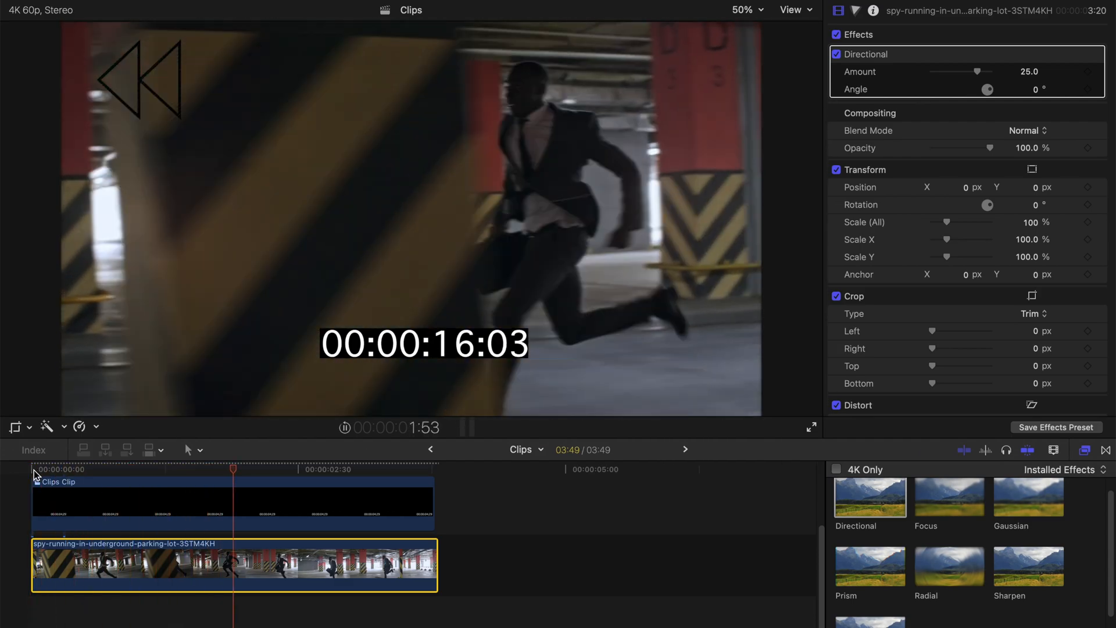
key("space")
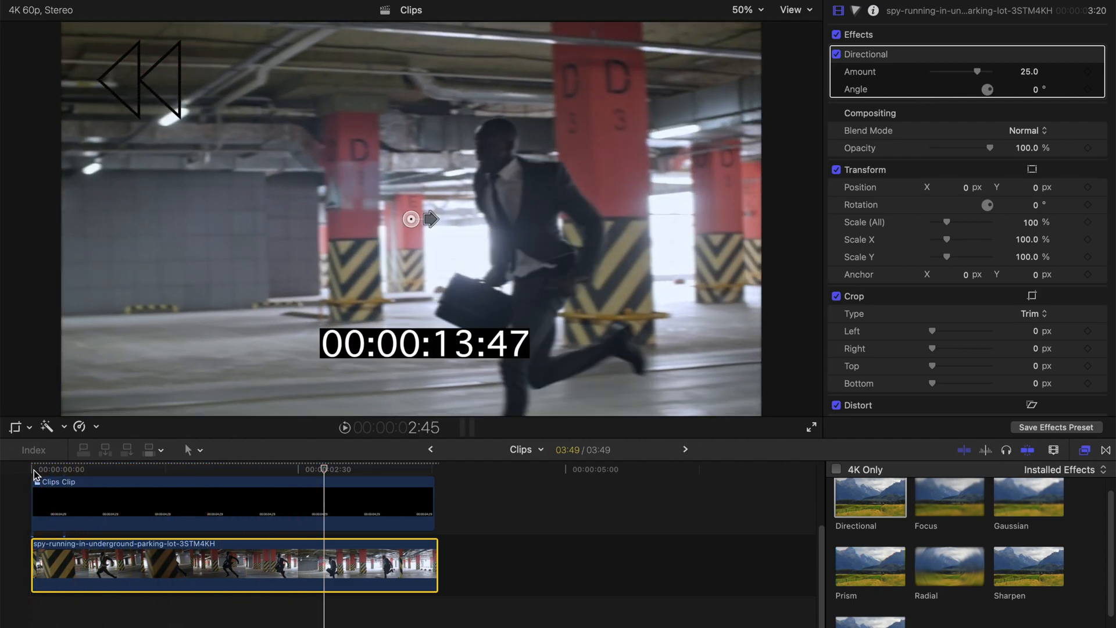
Step: Set the Directional blur's Amount to 58.1 and Angle to 192.6°, and play the clip from near its beginning
left_click_drag(988, 91, 388, 224)
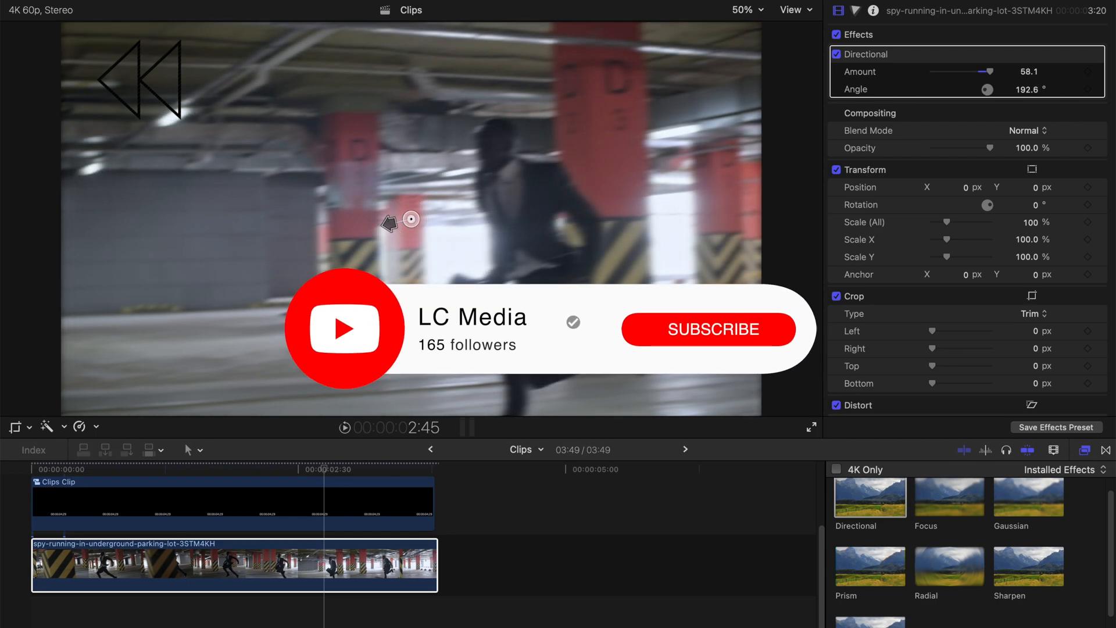
left_click(36, 466)
key("space")
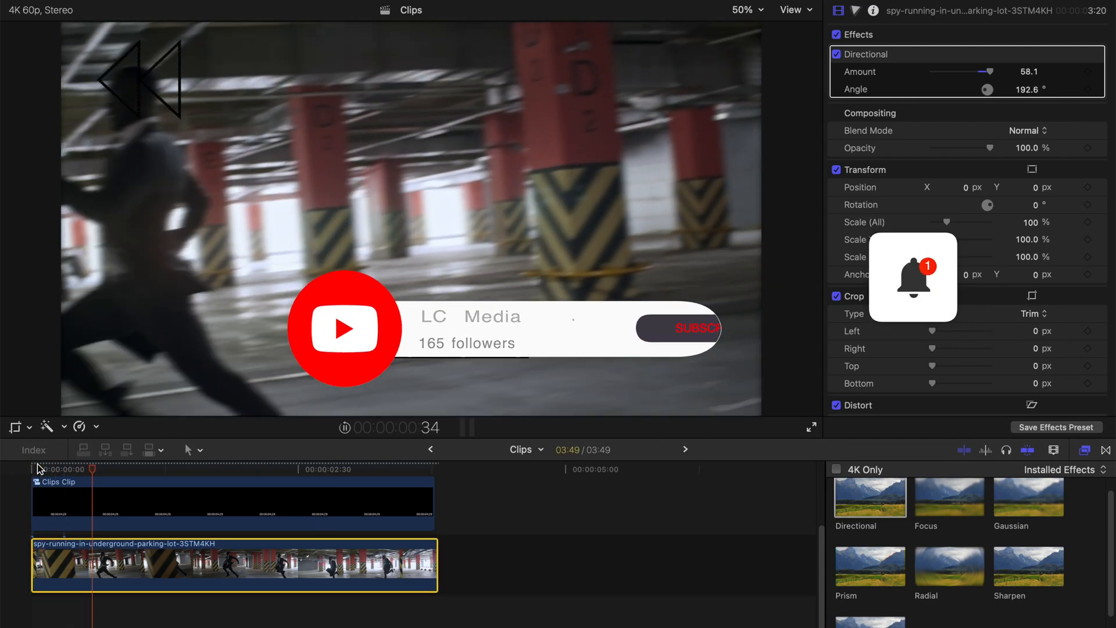